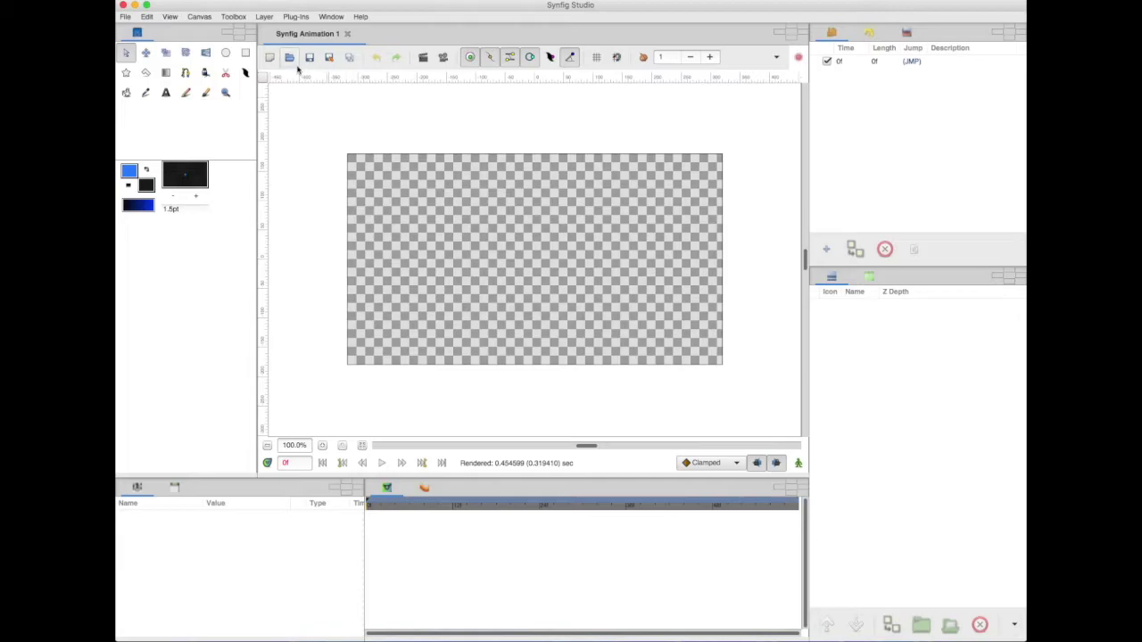
Save the animation to the Desktop as 'Tutorial synfig image drop.sifz'.
key("super+s")
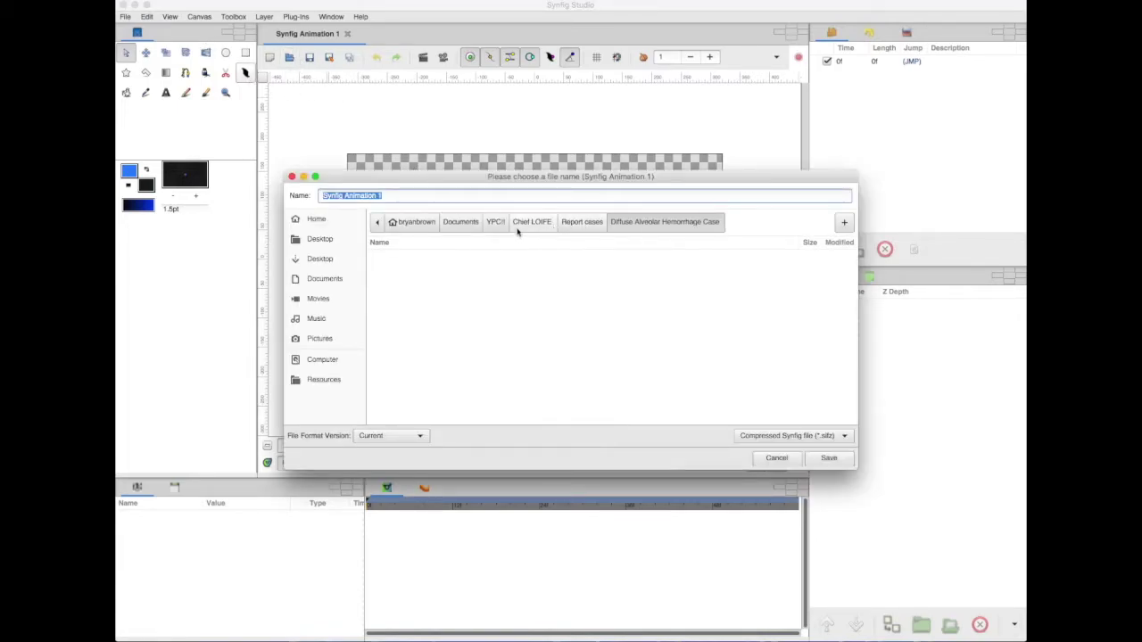
left_click(466, 223)
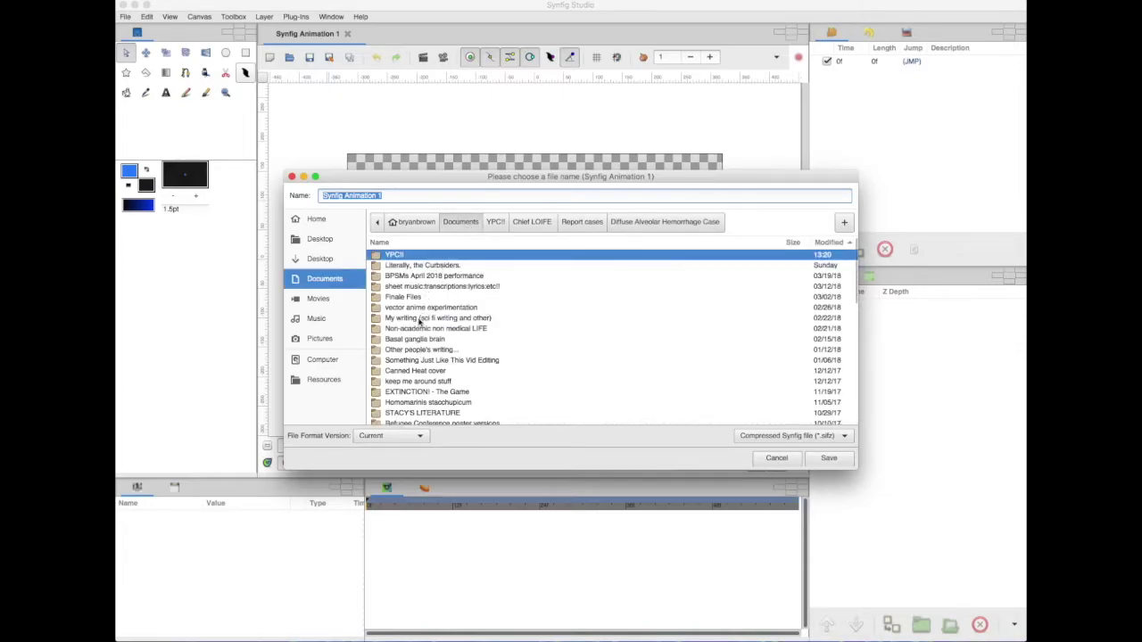
left_click(320, 259)
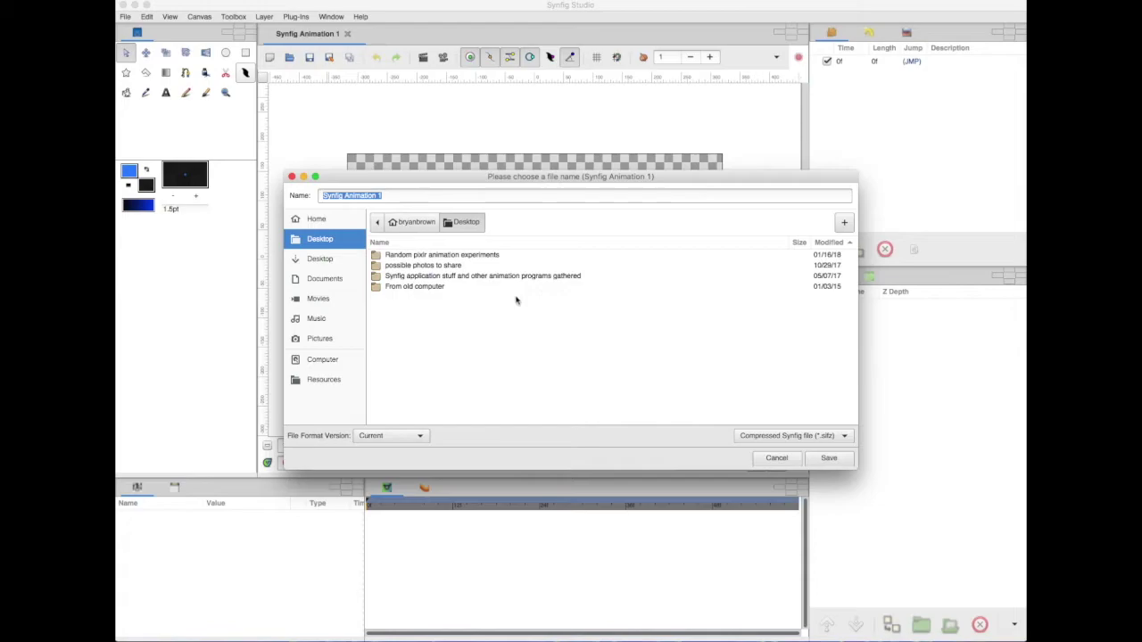
left_click(392, 195)
key("super+a")
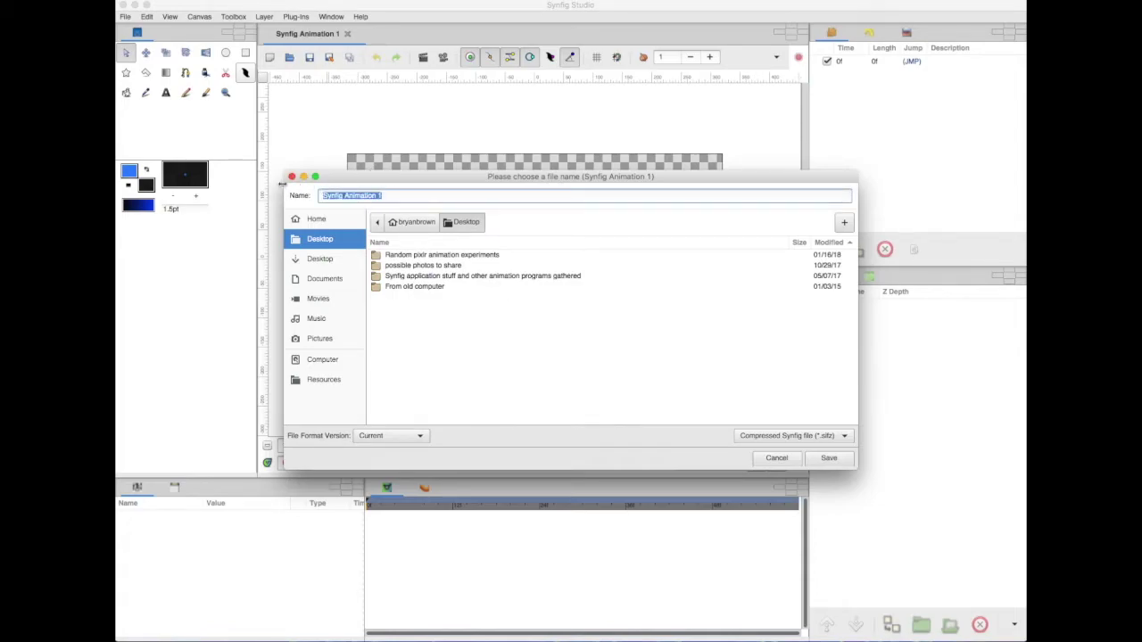
type("Tutorial synfig image drop")
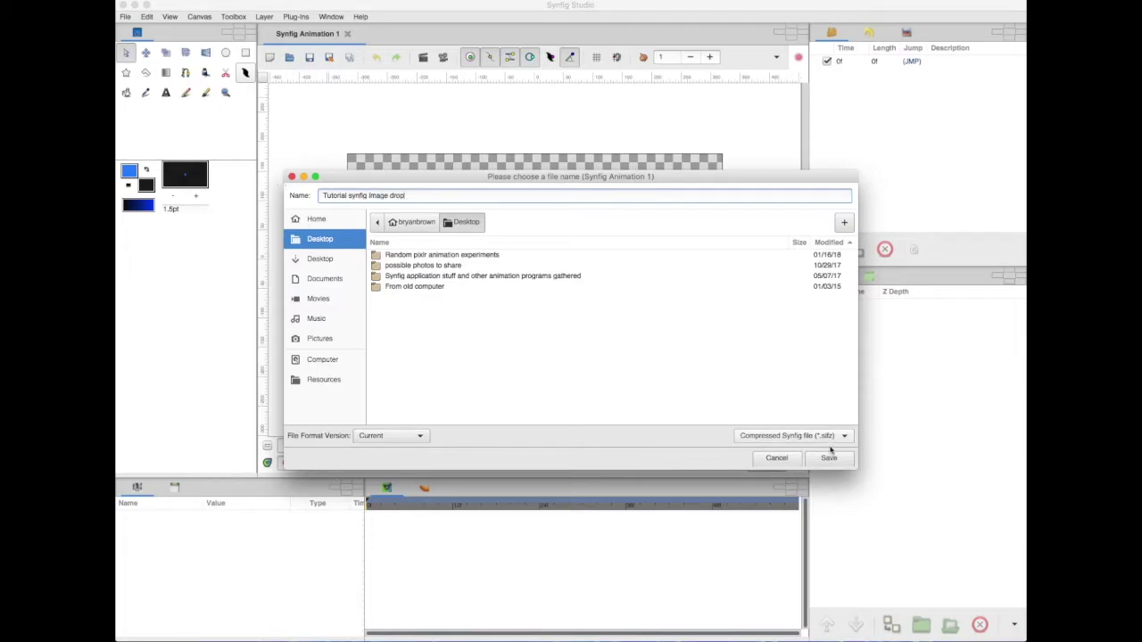
left_click(828, 457)
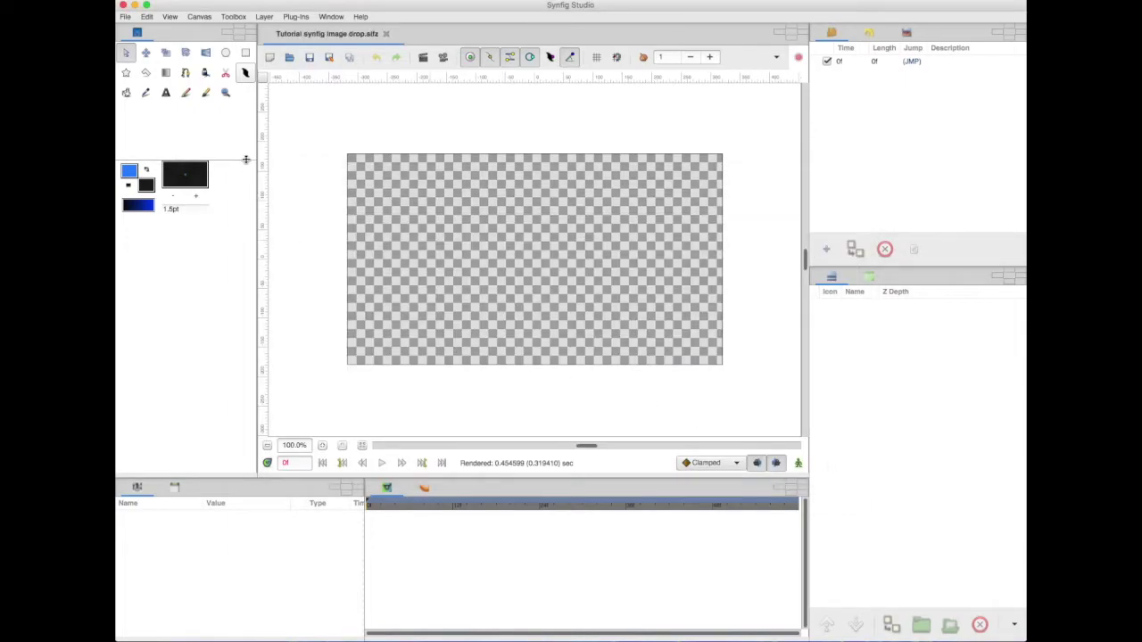
Import Bottle png.png from the Desktop as a new layer via File > Import.
left_click(126, 17)
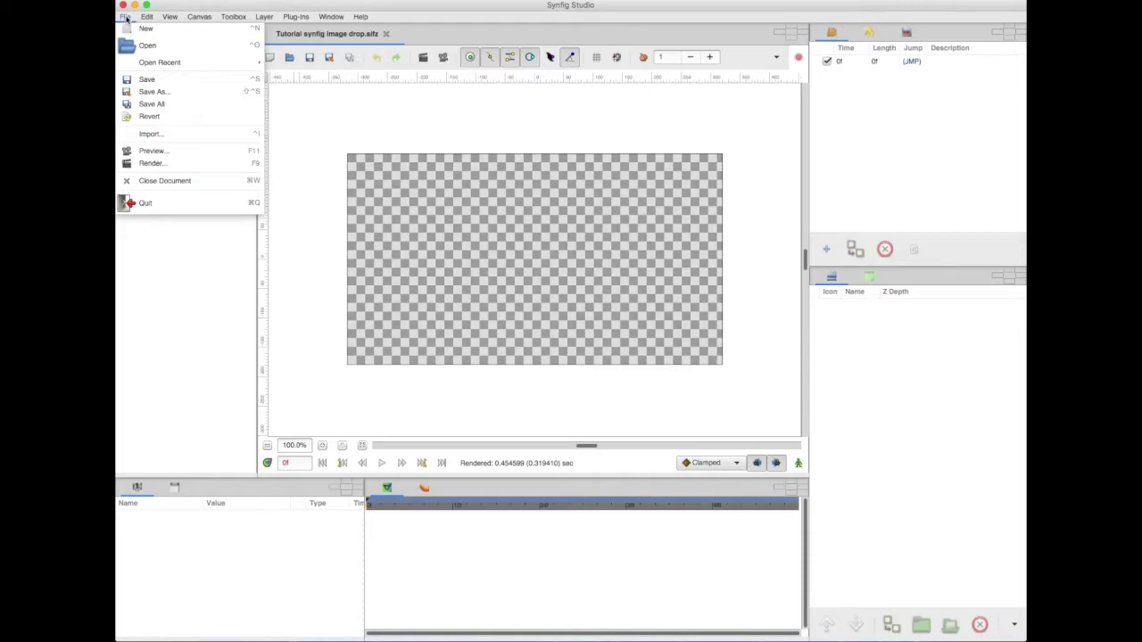
left_click(152, 135)
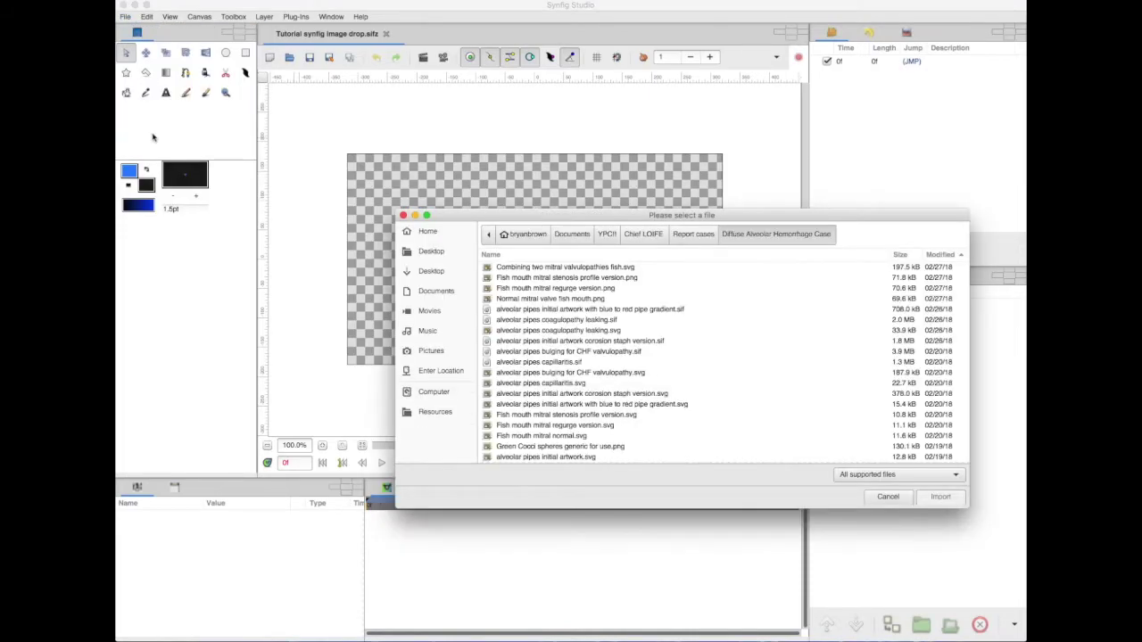
left_click(573, 235)
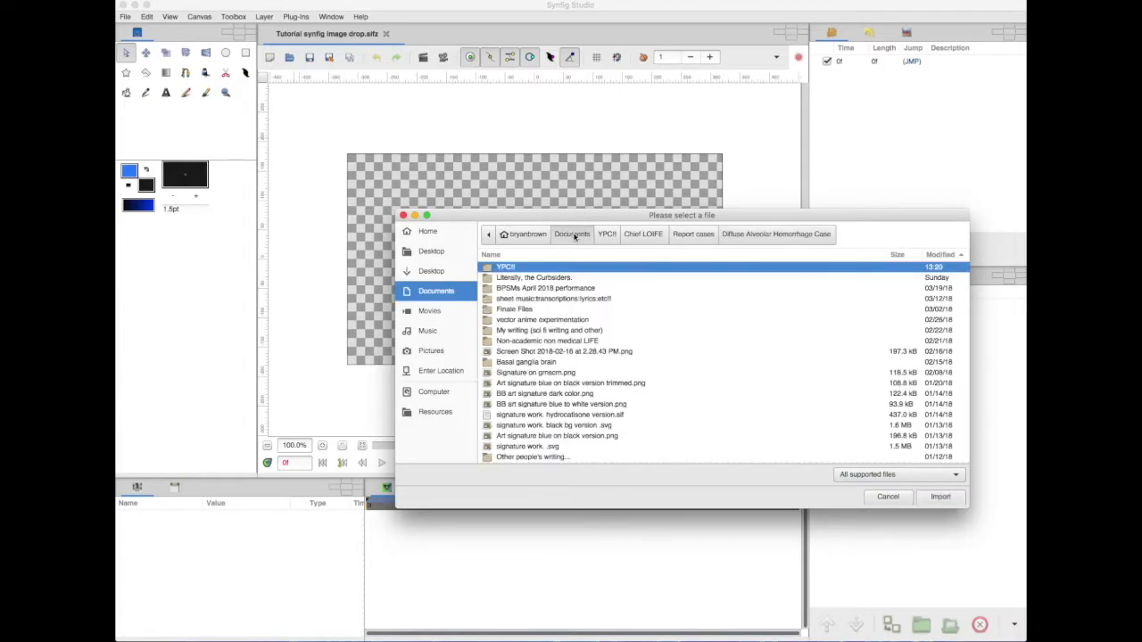
left_click(431, 251)
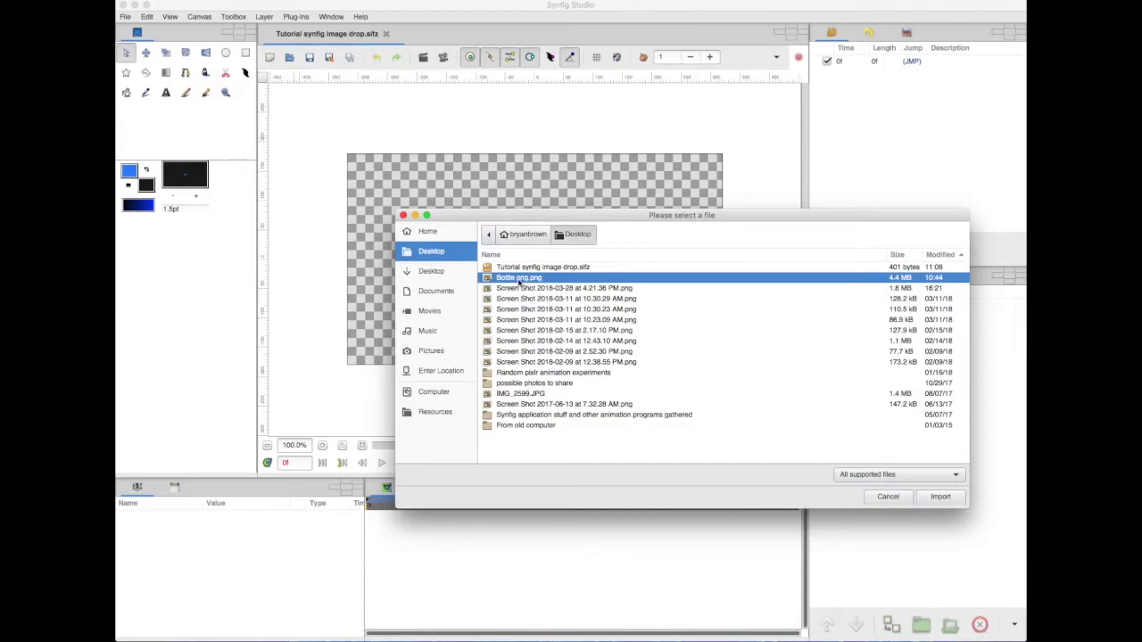
left_click(518, 279)
double_click(518, 279)
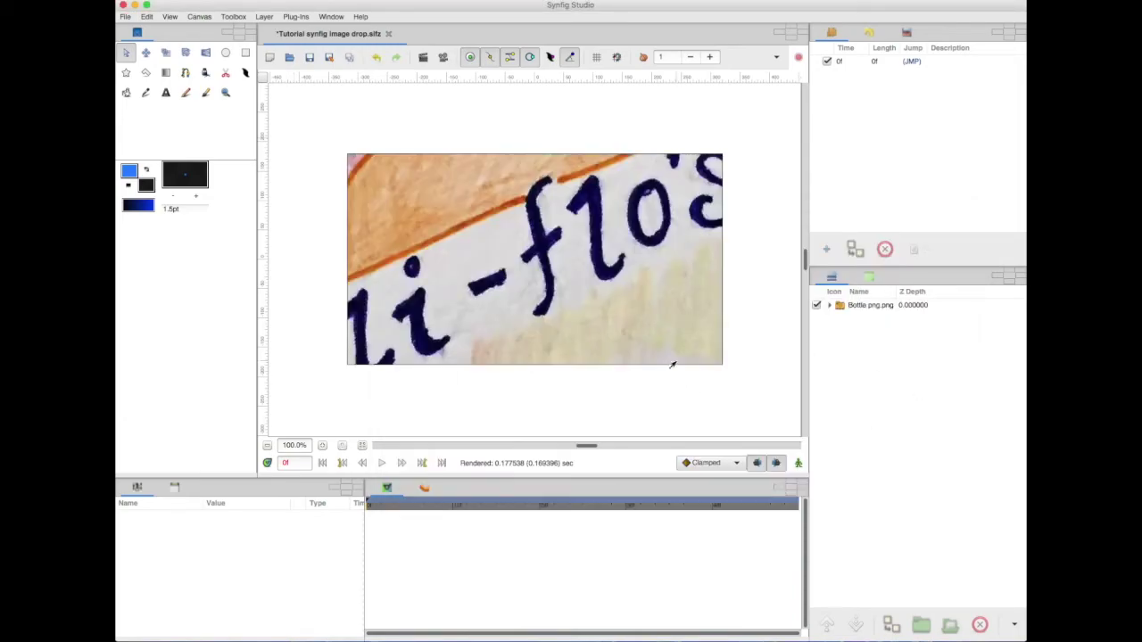
Select the Bottle png.png layer with the Transform tool and enable its position and scale handles.
left_click(482, 283)
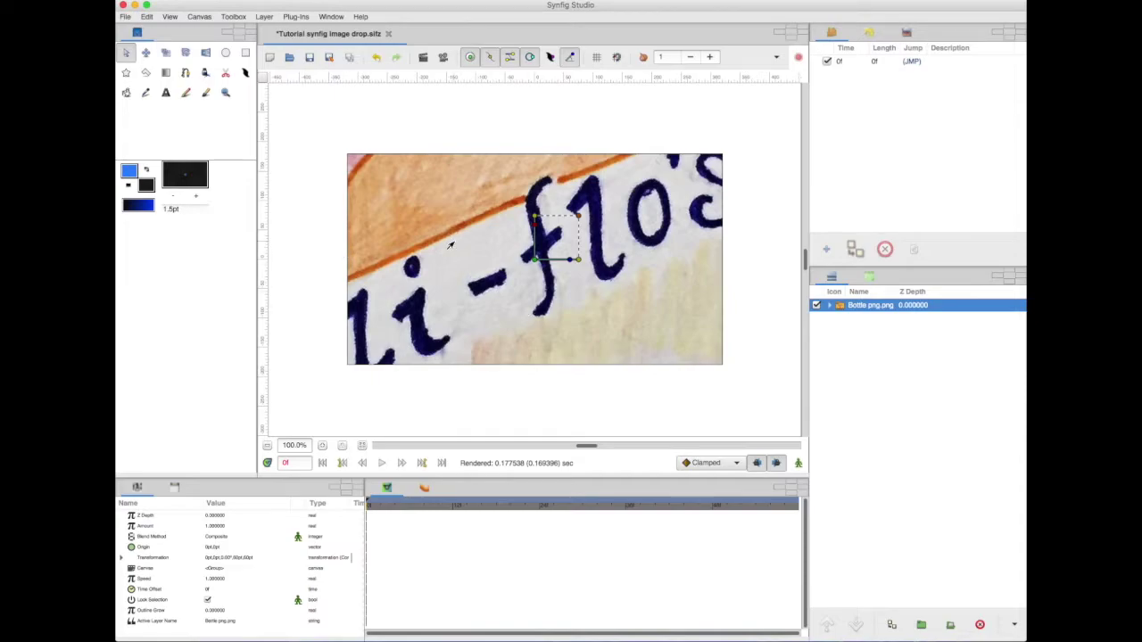
left_click(126, 54)
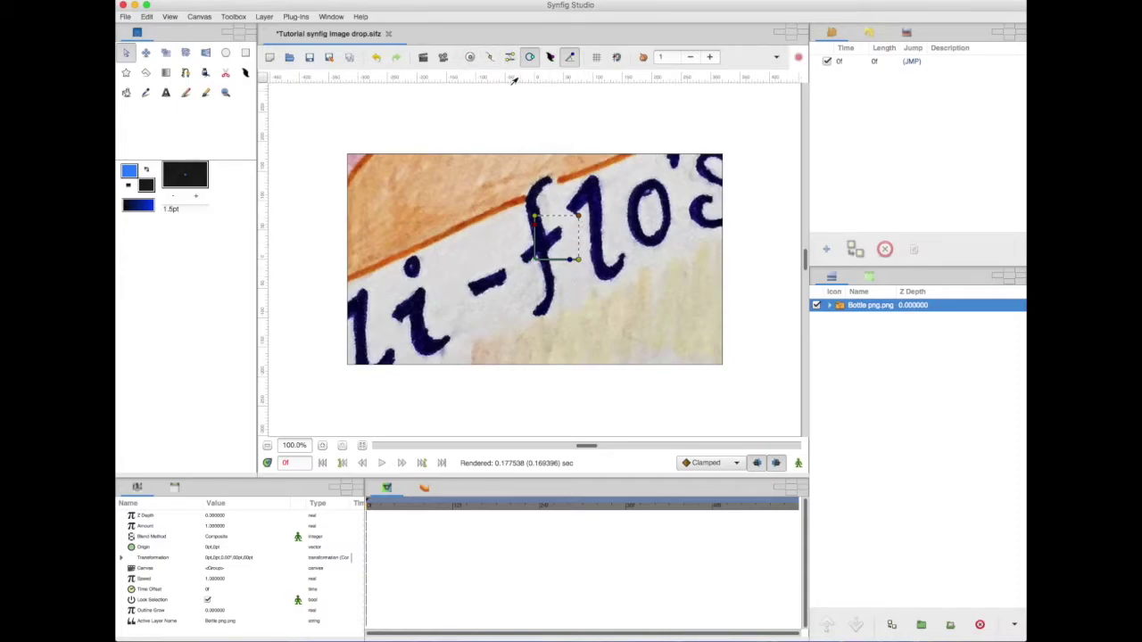
left_click(568, 56)
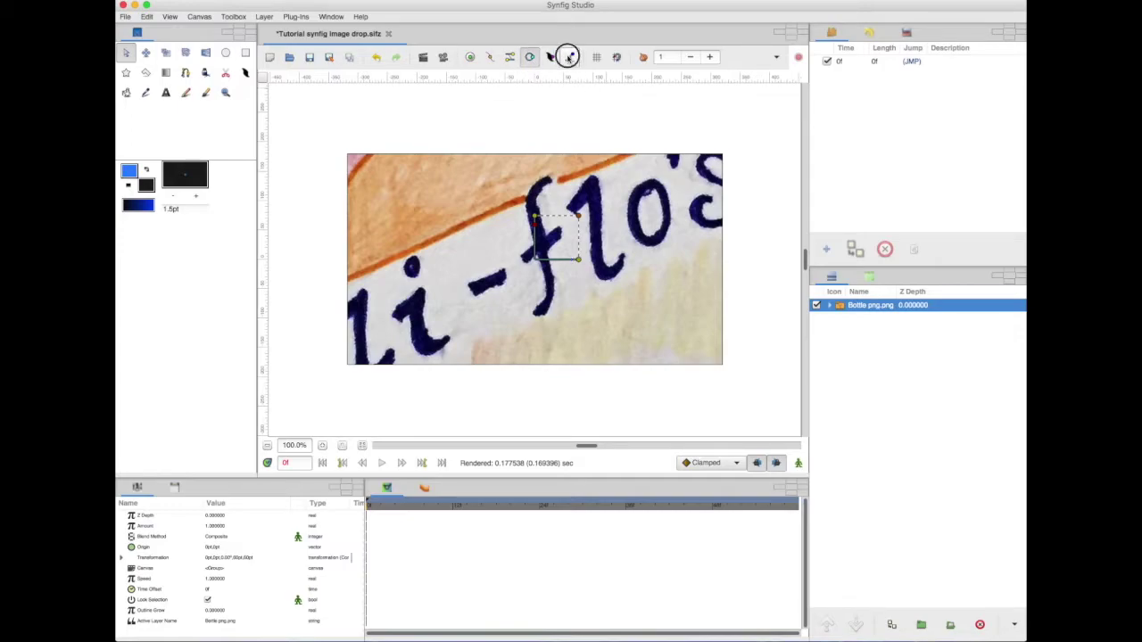
left_click(489, 56)
left_click(509, 57)
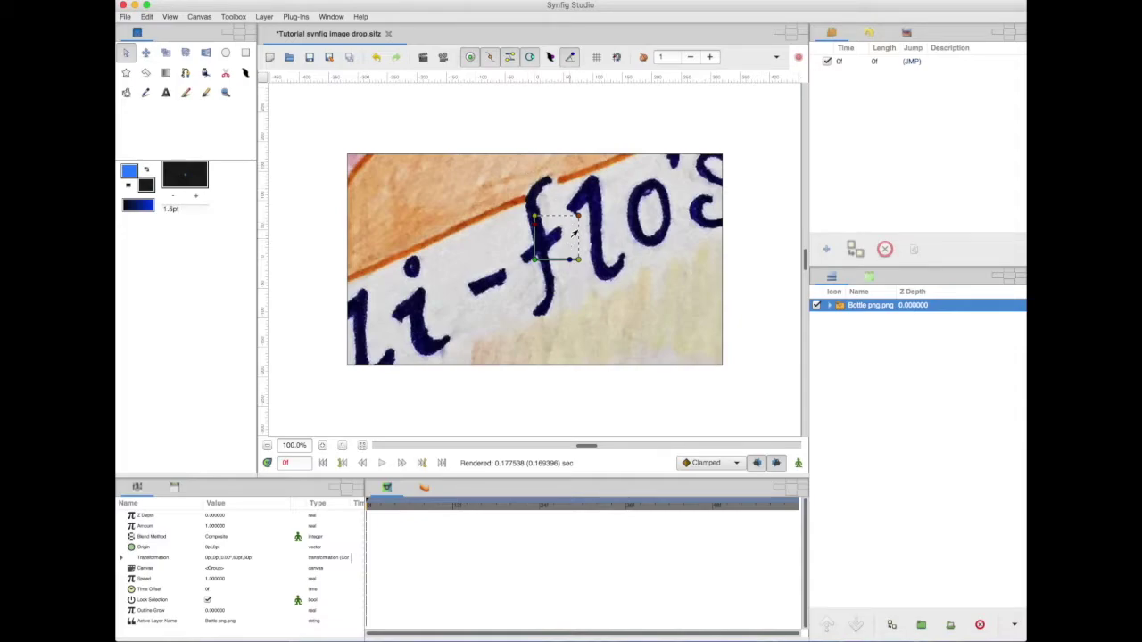
Scale the bottle picture down until the whole bottle fits the canvas, then nudge it slightly left.
left_click(532, 259)
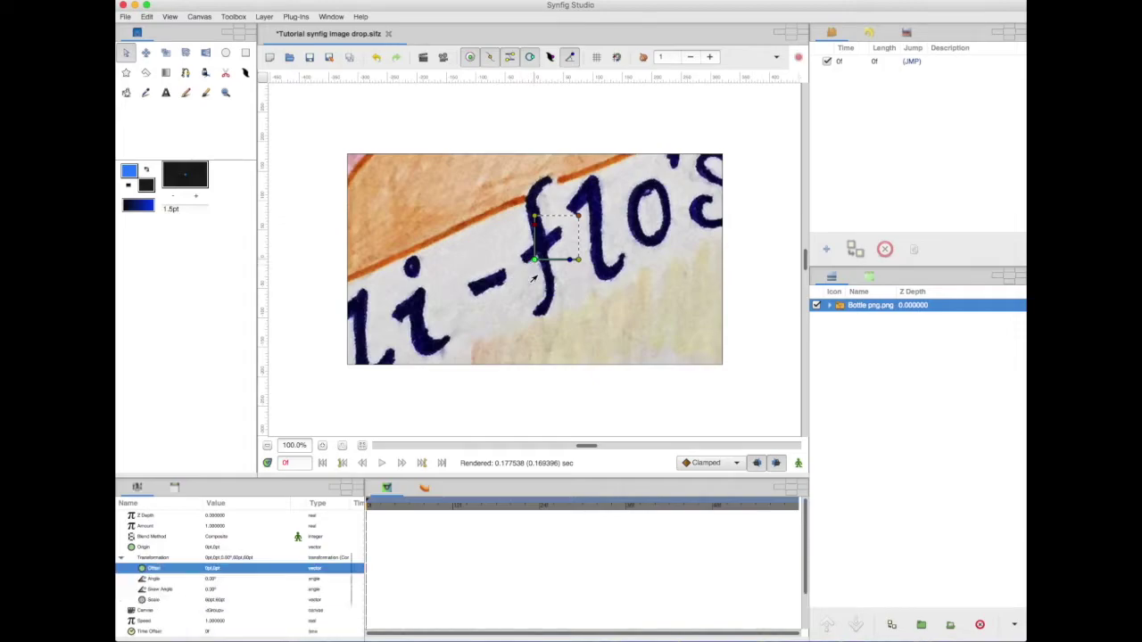
mouse_move(532, 258)
left_mouse_down()
mouse_move(501, 260)
mouse_move(527, 257)
mouse_move(535, 268)
mouse_move(535, 253)
mouse_move(522, 273)
mouse_move(516, 265)
left_mouse_up()
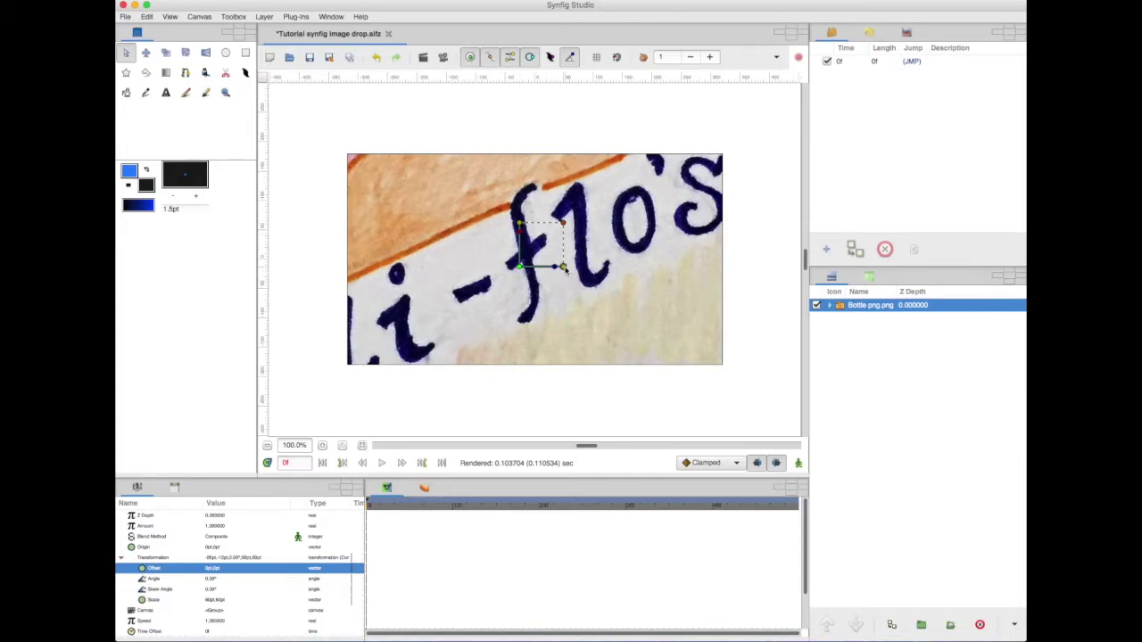
left_click_drag(564, 268, 541, 270)
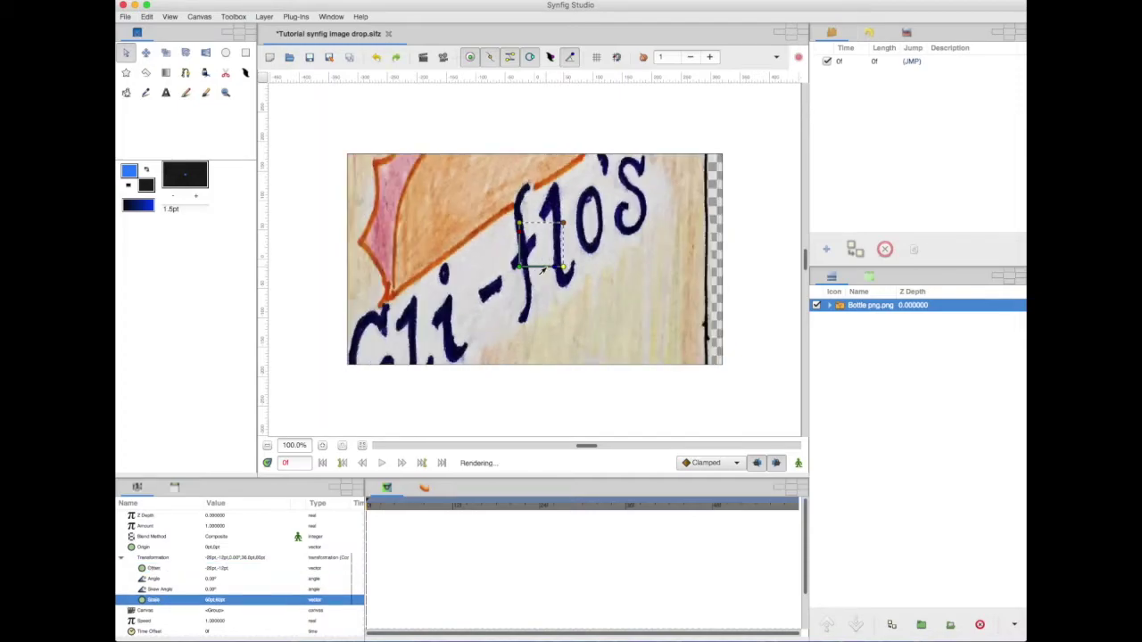
key("ctrl+z")
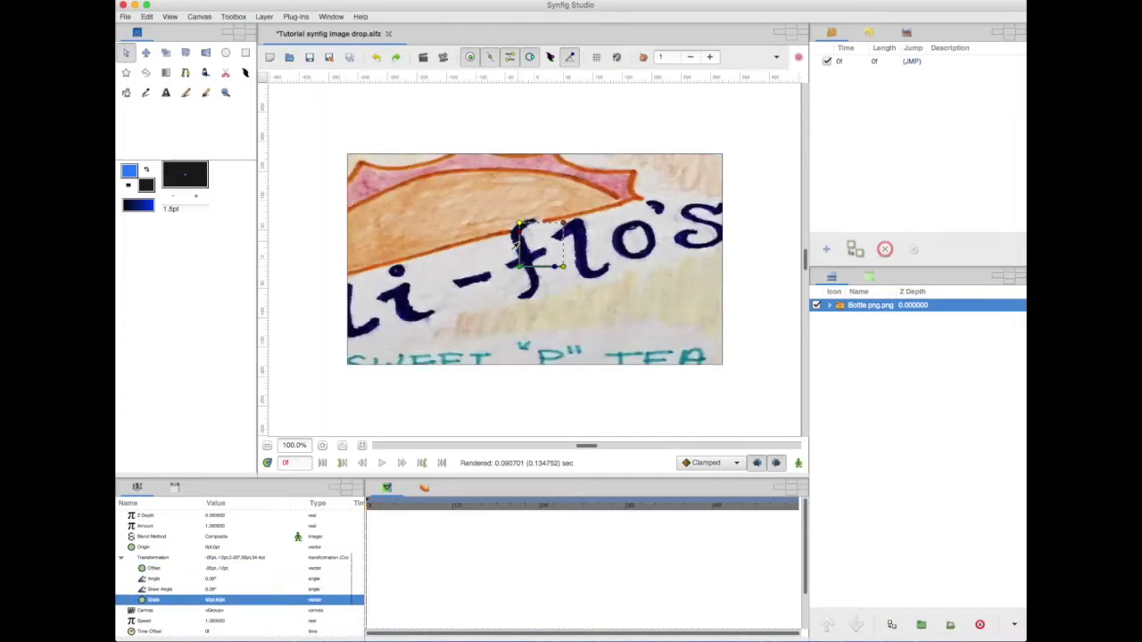
key("ctrl+z")
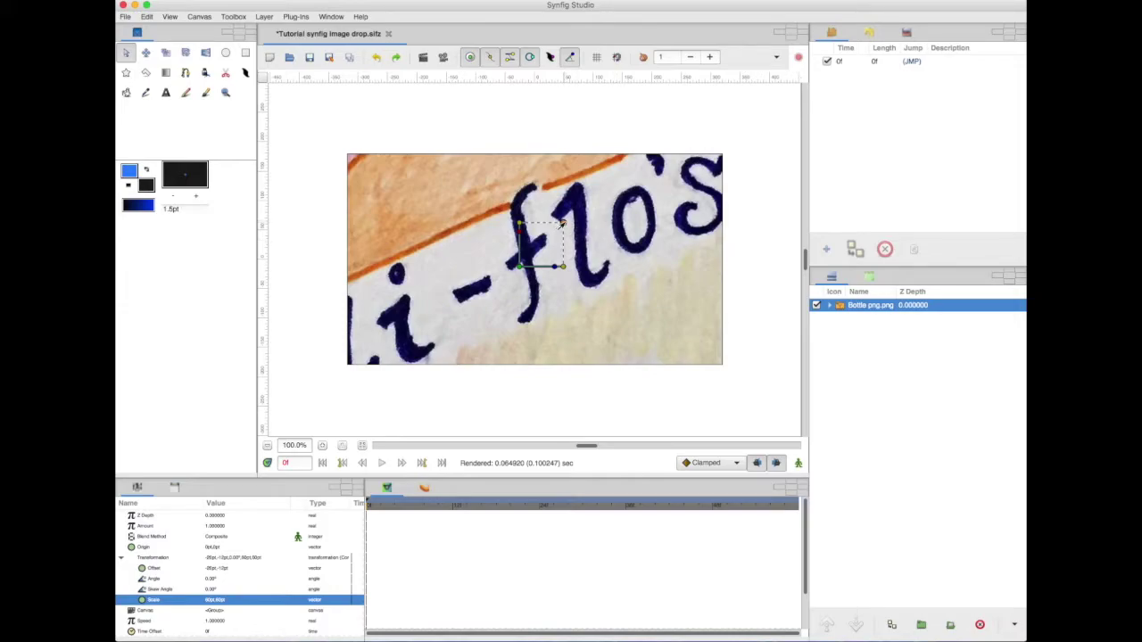
left_click_drag(562, 222, 538, 247)
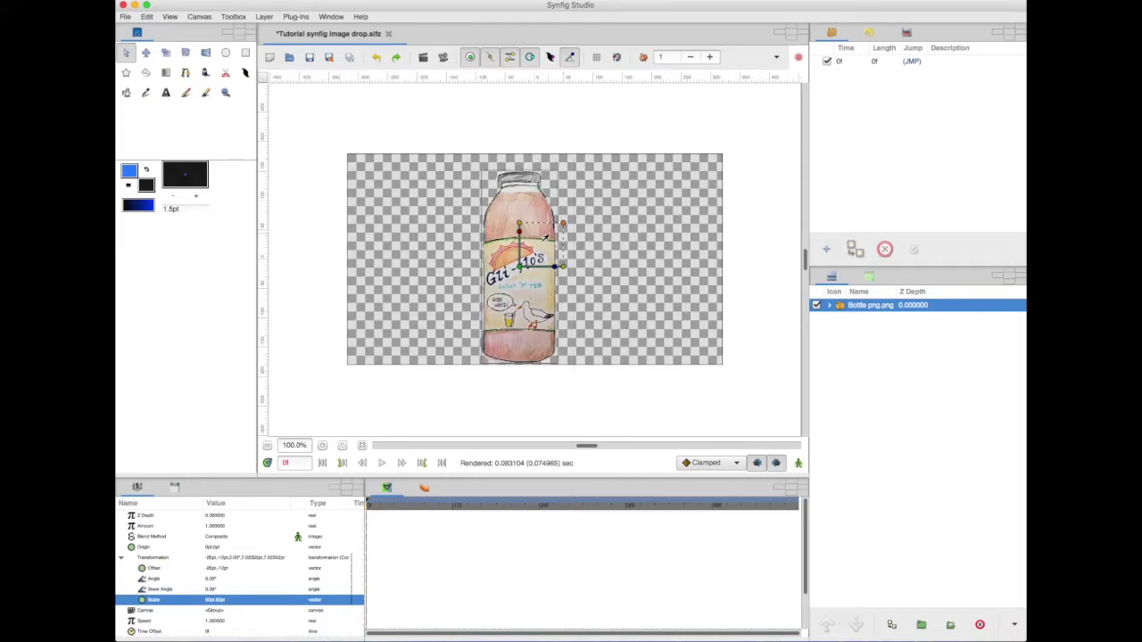
left_click_drag(563, 222, 544, 219)
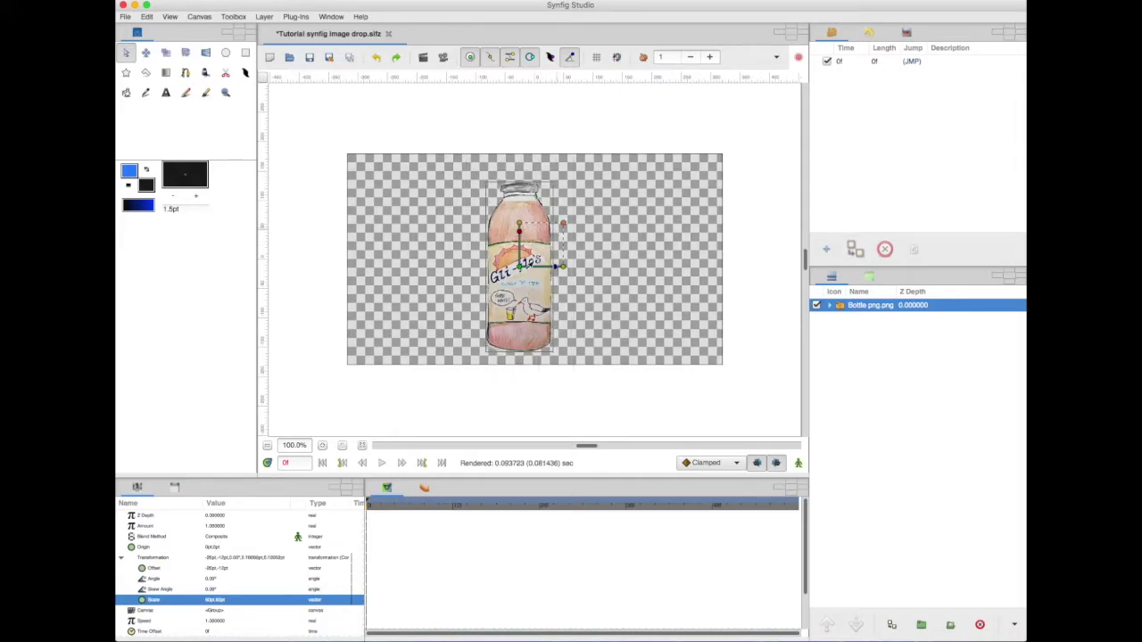
left_click(500, 262)
left_click_drag(500, 262, 483, 263)
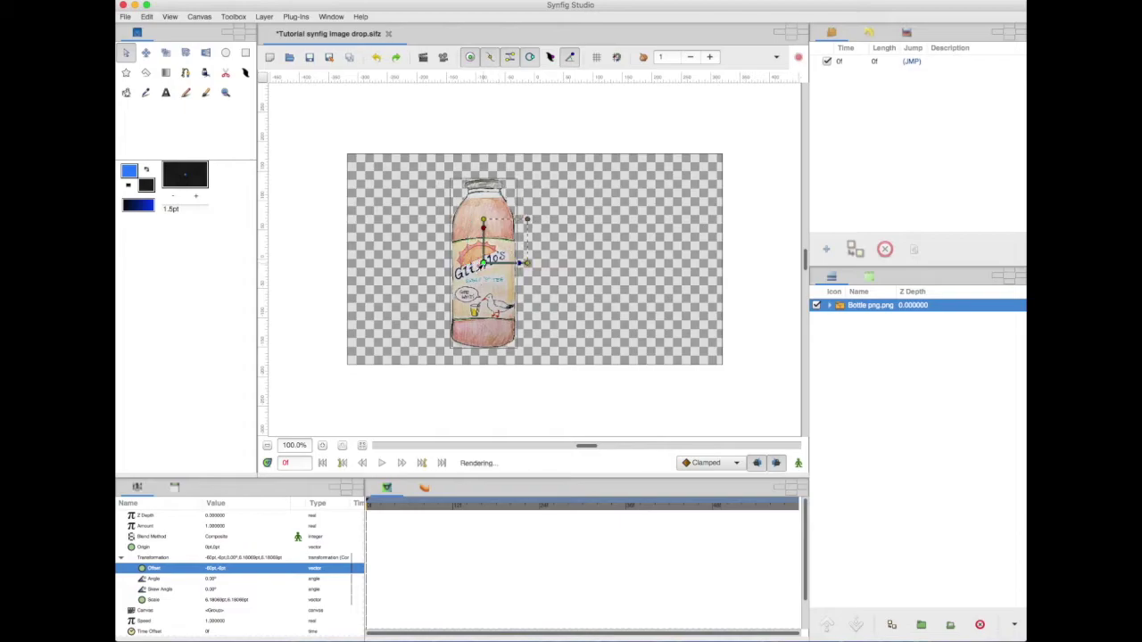
left_click(324, 445)
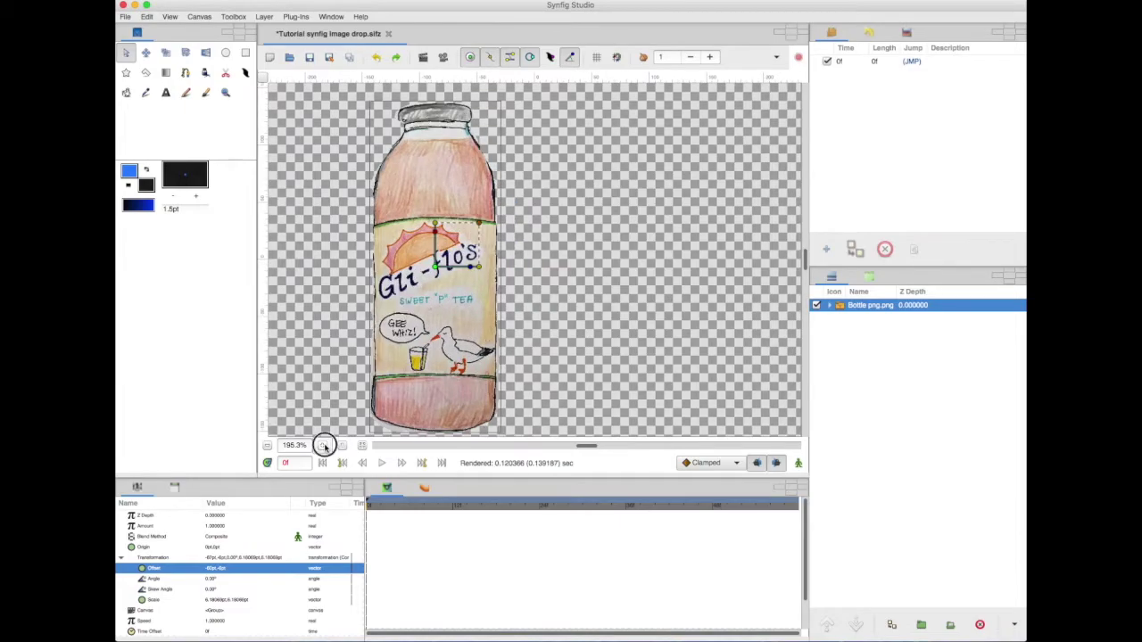
Set the canvas zoom to 125% so the whole canvas is visible.
left_click(324, 445)
left_click(267, 446)
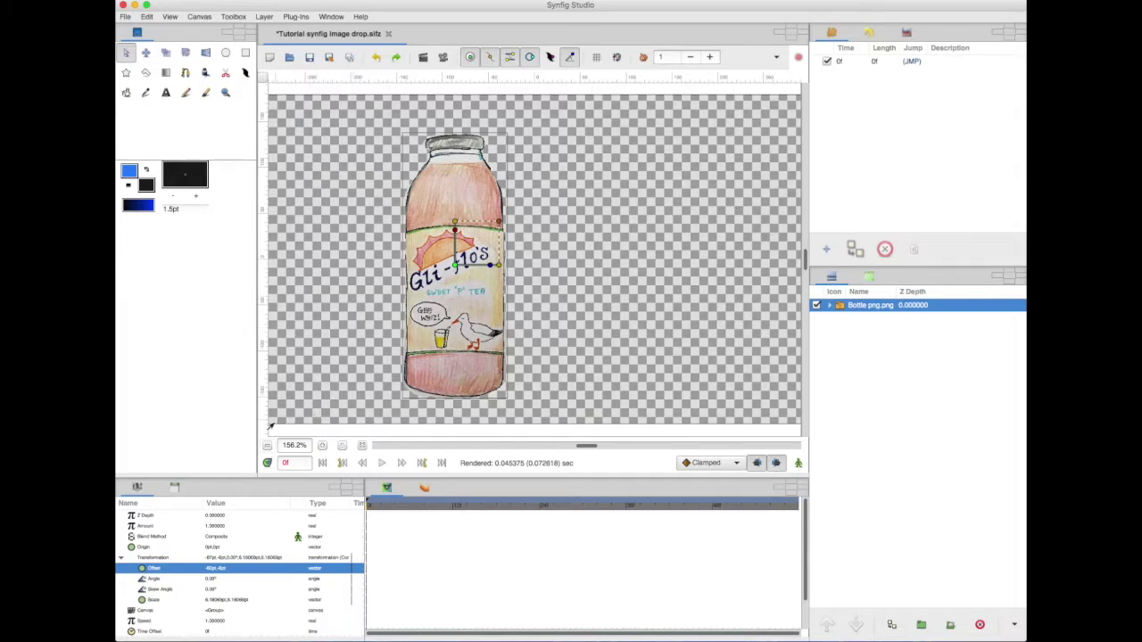
left_click(267, 446)
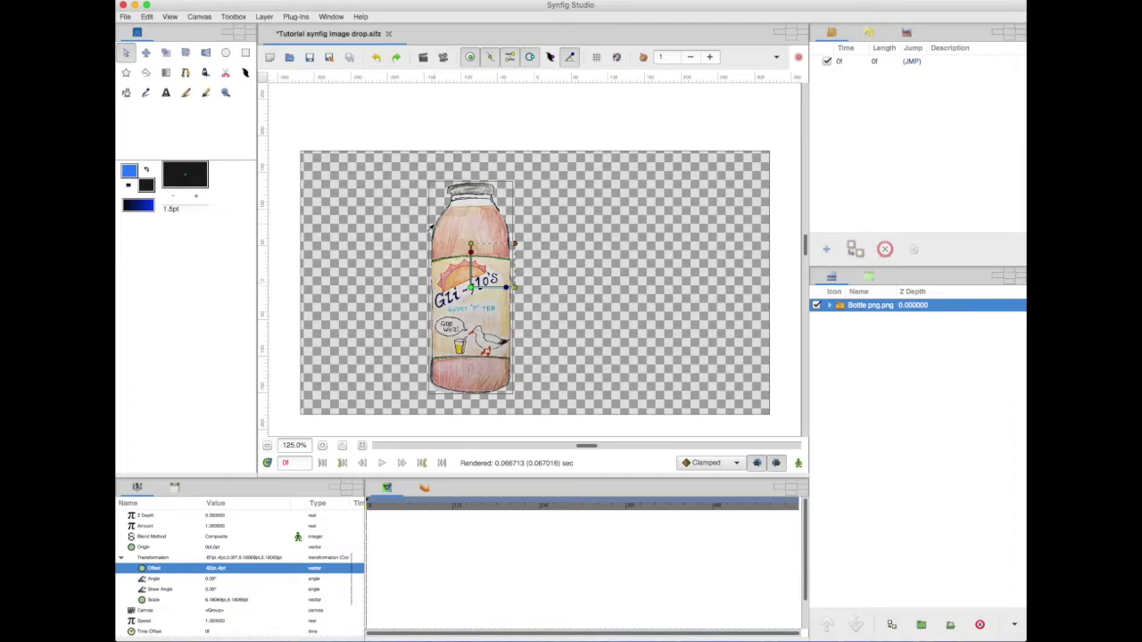
Reselect the bottle layer and drag it to the left side of the canvas.
left_click(387, 185)
left_click(510, 353)
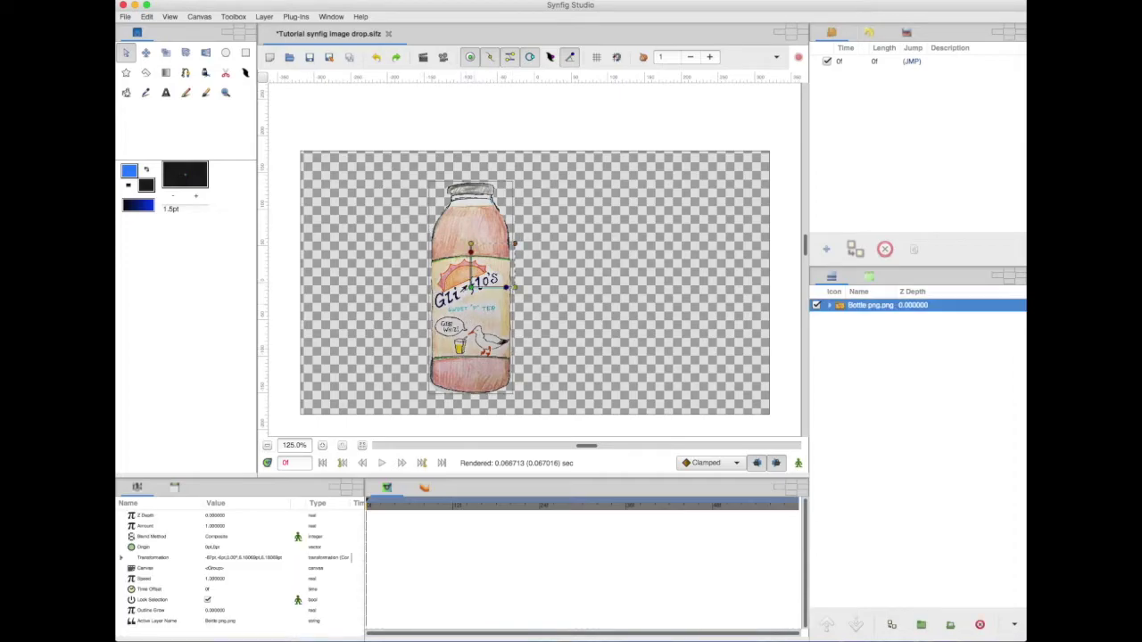
left_click_drag(470, 286, 532, 286)
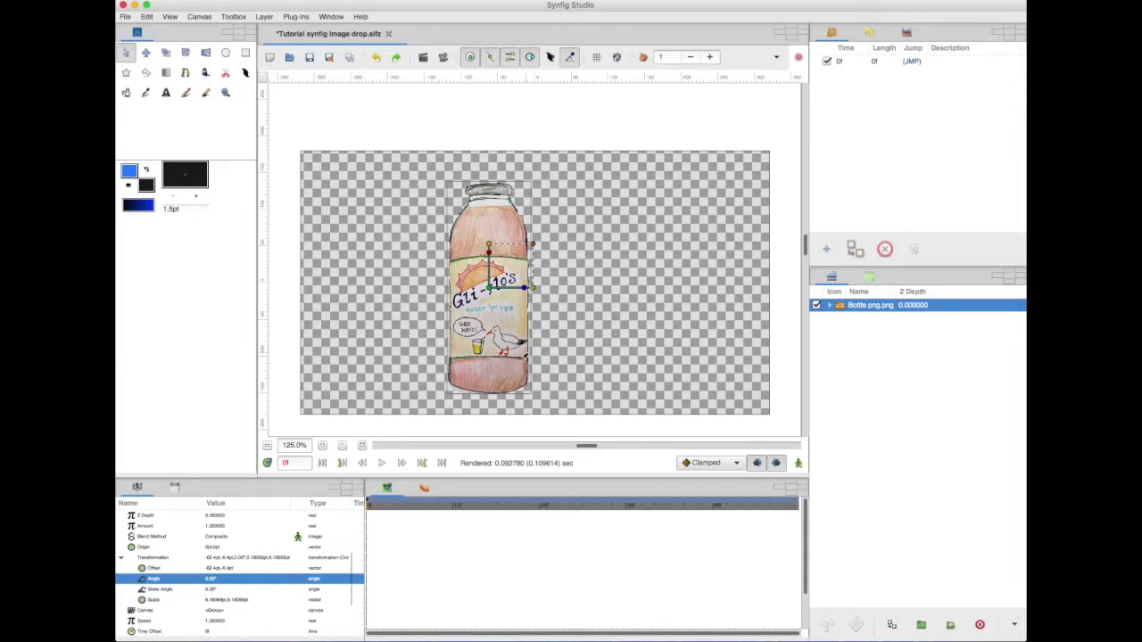
mouse_move(489, 287)
left_mouse_down()
mouse_move(526, 287)
mouse_move(503, 286)
left_mouse_up()
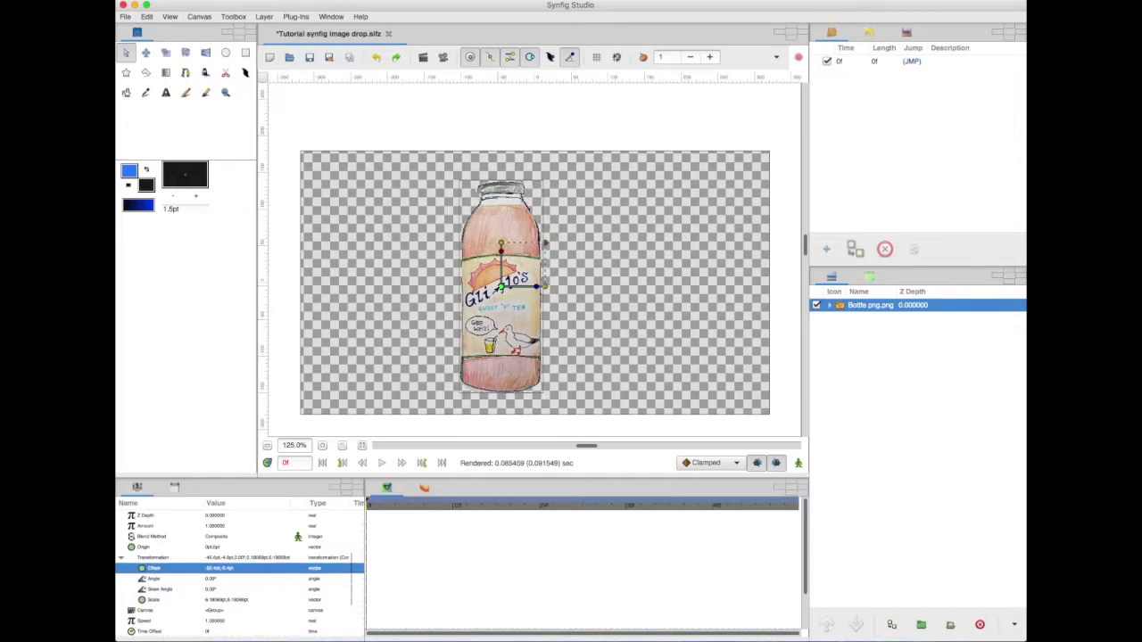
left_click_drag(501, 286, 388, 283)
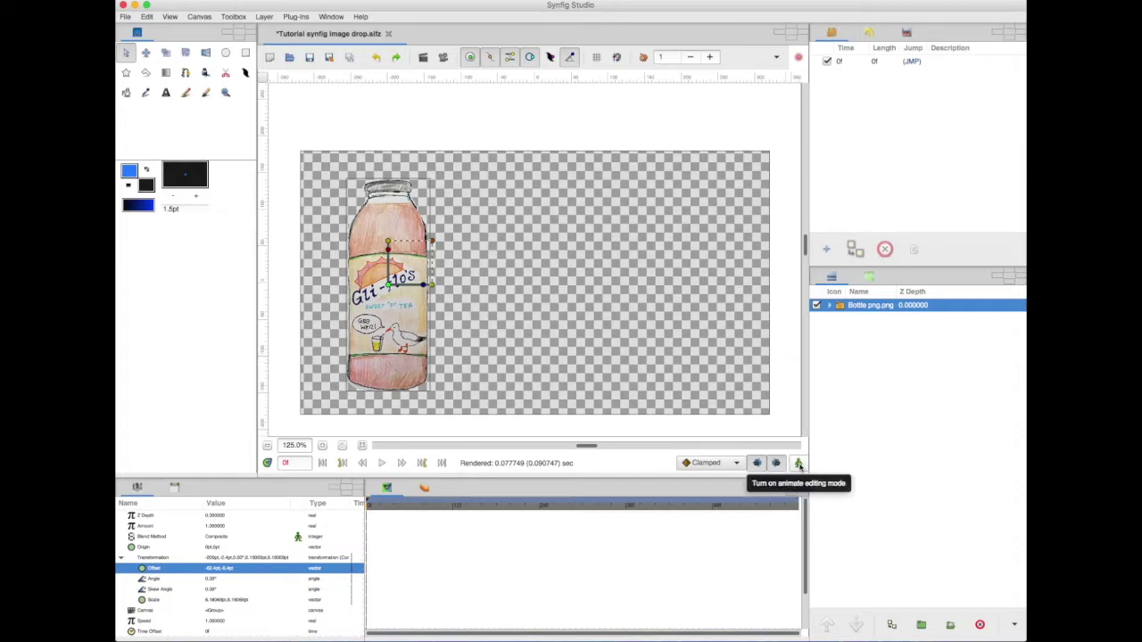
Turn on animate editing mode for the canvas.
left_click(798, 464)
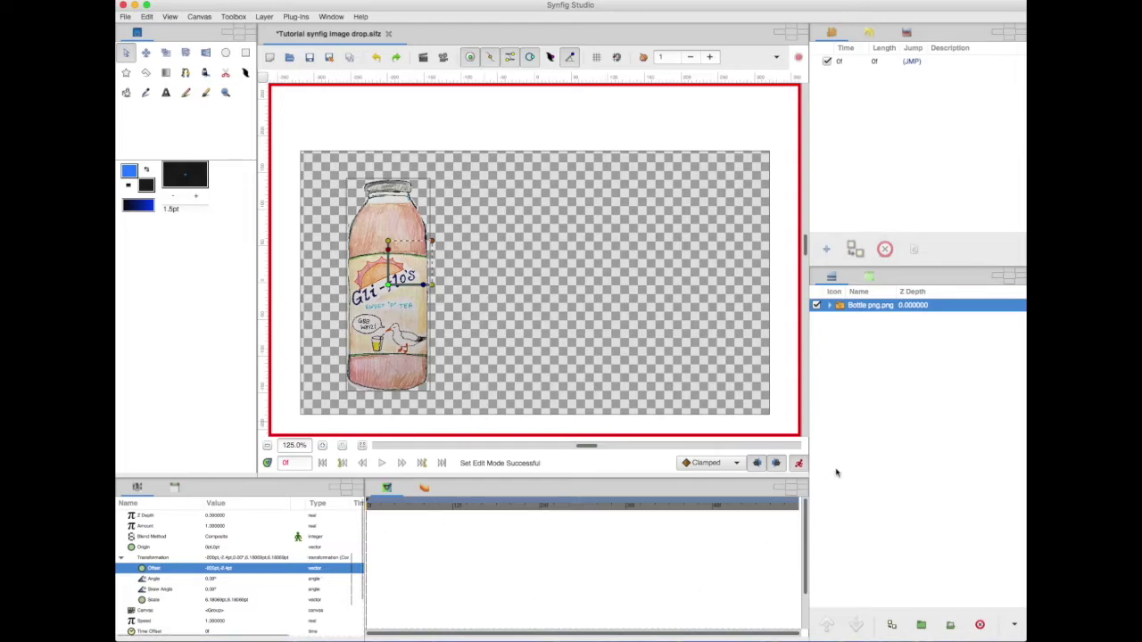
left_click(331, 16)
Add a second keyframe at frame 24 in the Keyframes panel.
left_click(334, 17)
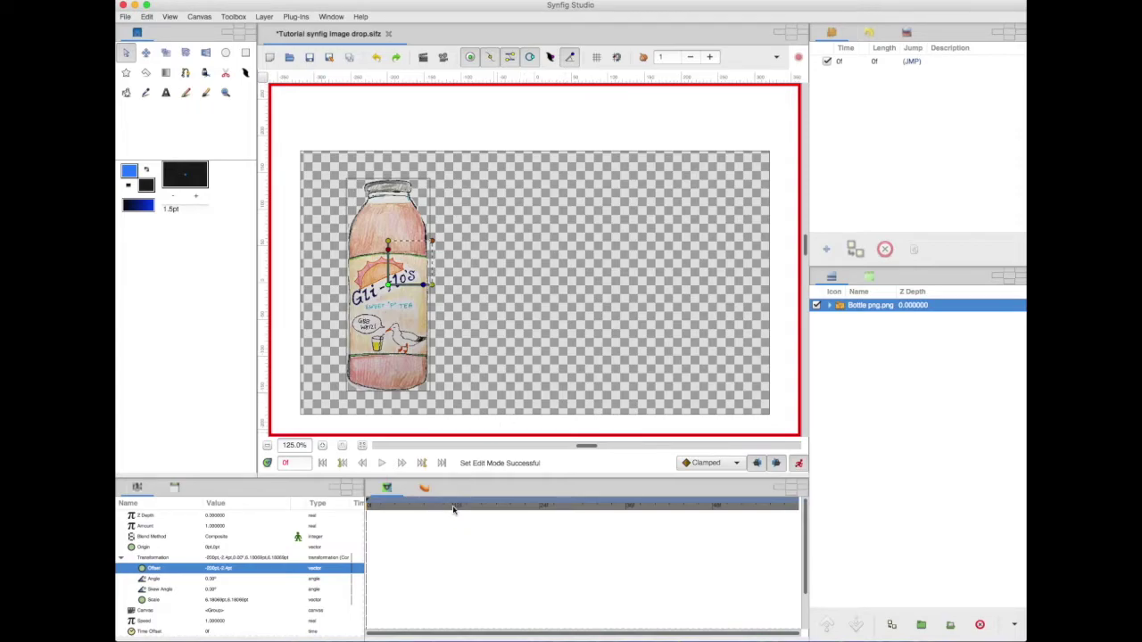
left_click(540, 507)
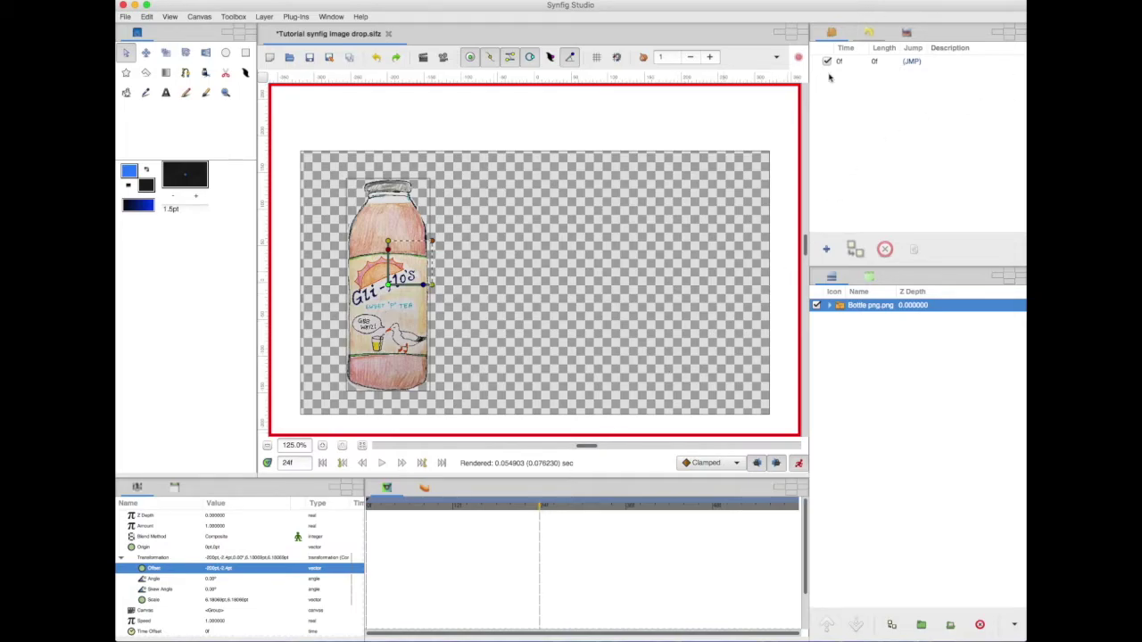
left_click(827, 250)
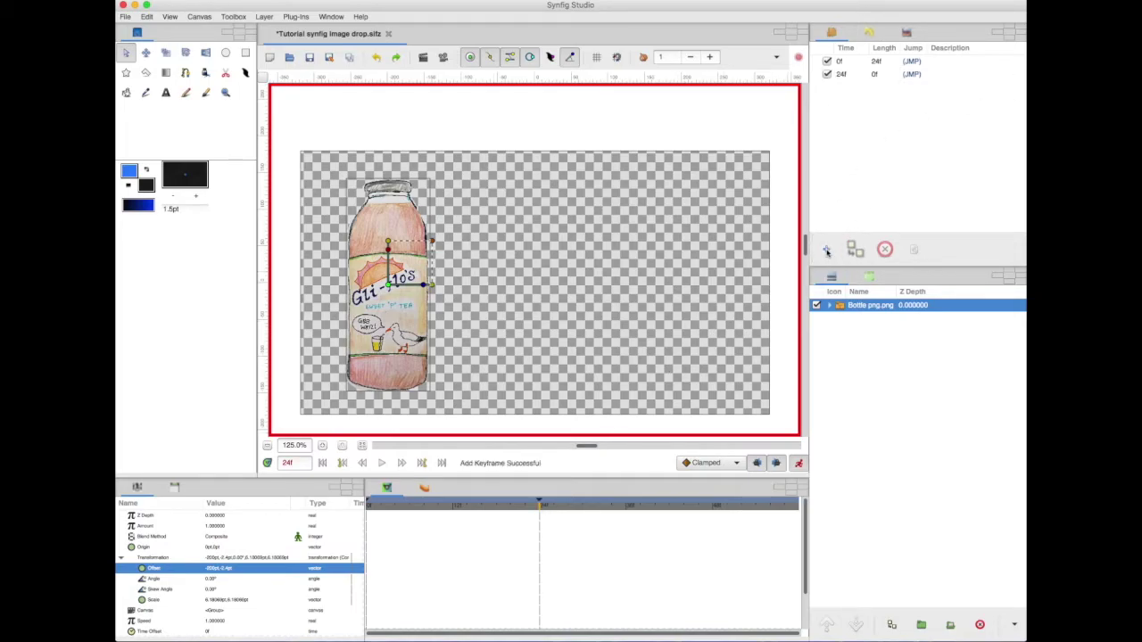
Label the 0f keyframe 'Start' and the 24f keyframe 'Finish bottle fly'.
double_click(935, 61)
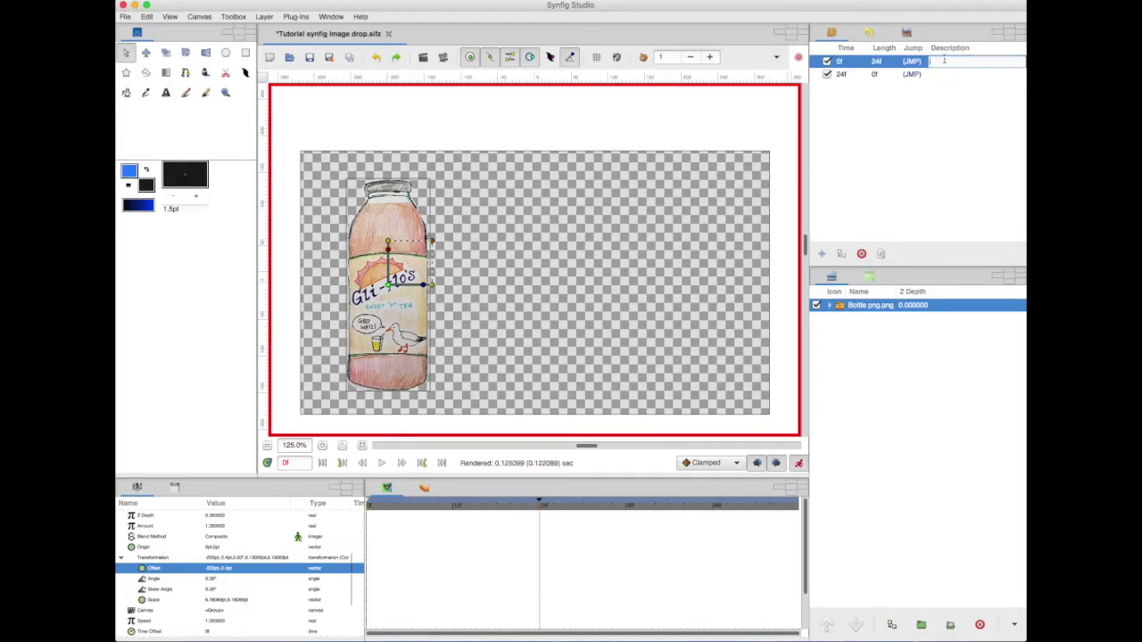
double_click(944, 75)
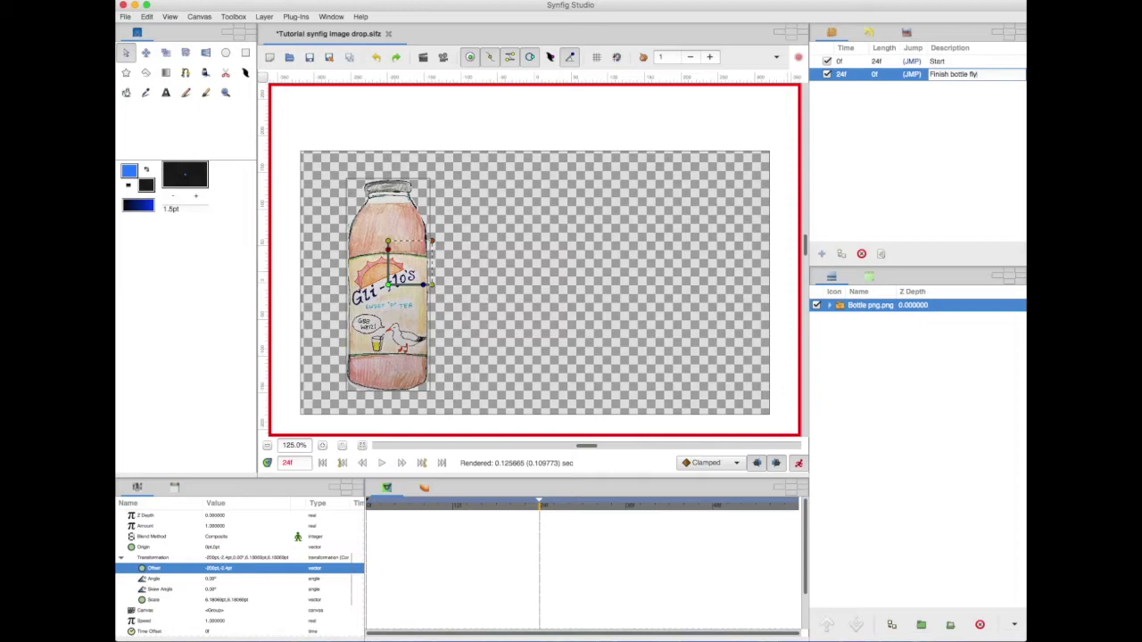
key("Return")
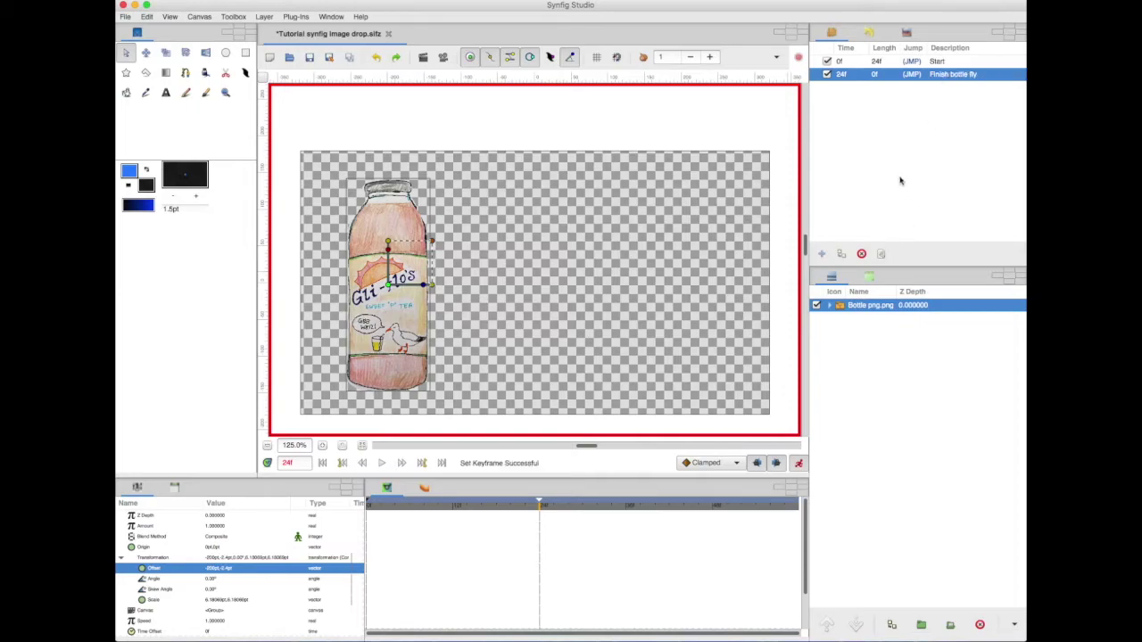
Leave the 24f keyframe time unchanged and return the current time to the Start keyframe at 0f.
left_click(842, 75)
left_click(859, 101)
left_click(322, 463)
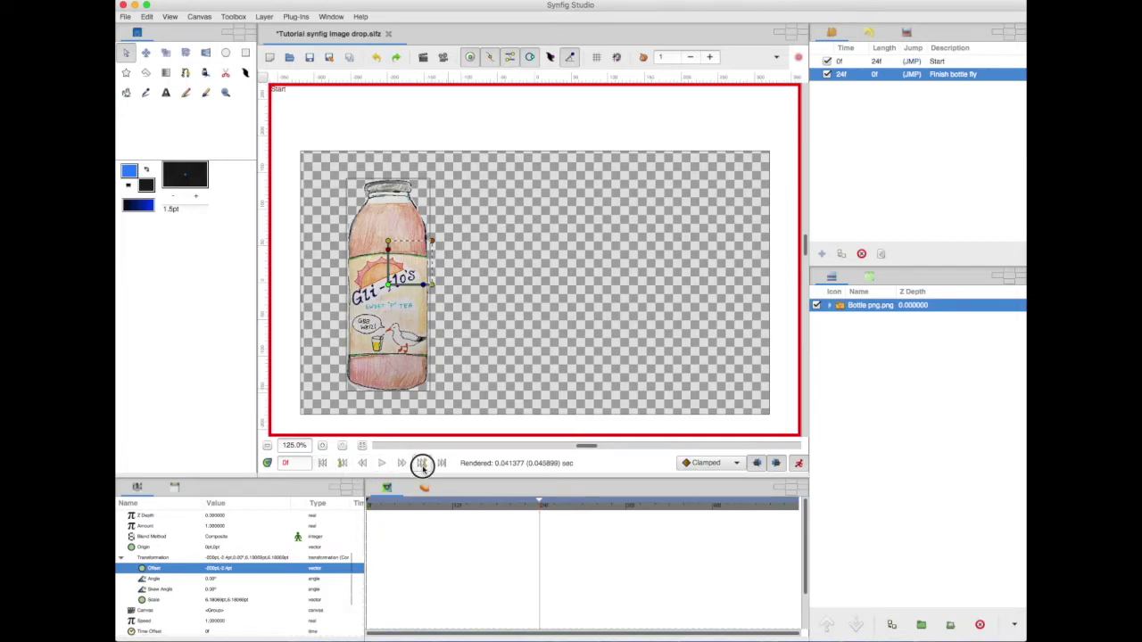
left_click(421, 464)
left_click(342, 464)
left_click(421, 463)
left_click(322, 463)
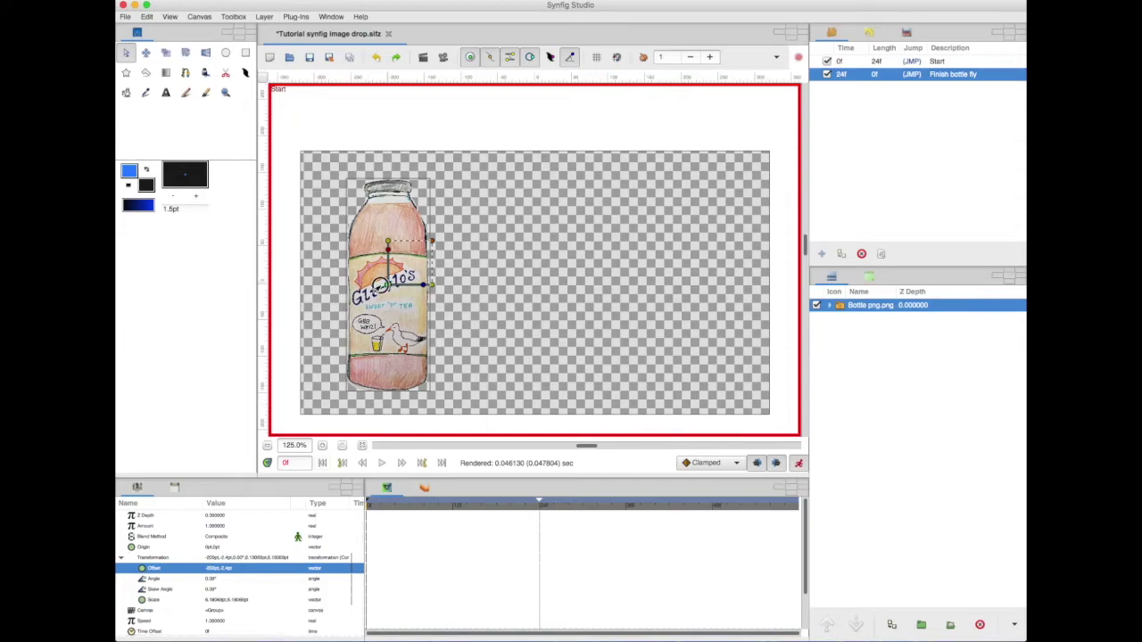
At 0f, move the bottle slightly left and up to record its starting position.
left_click_drag(388, 283, 358, 292)
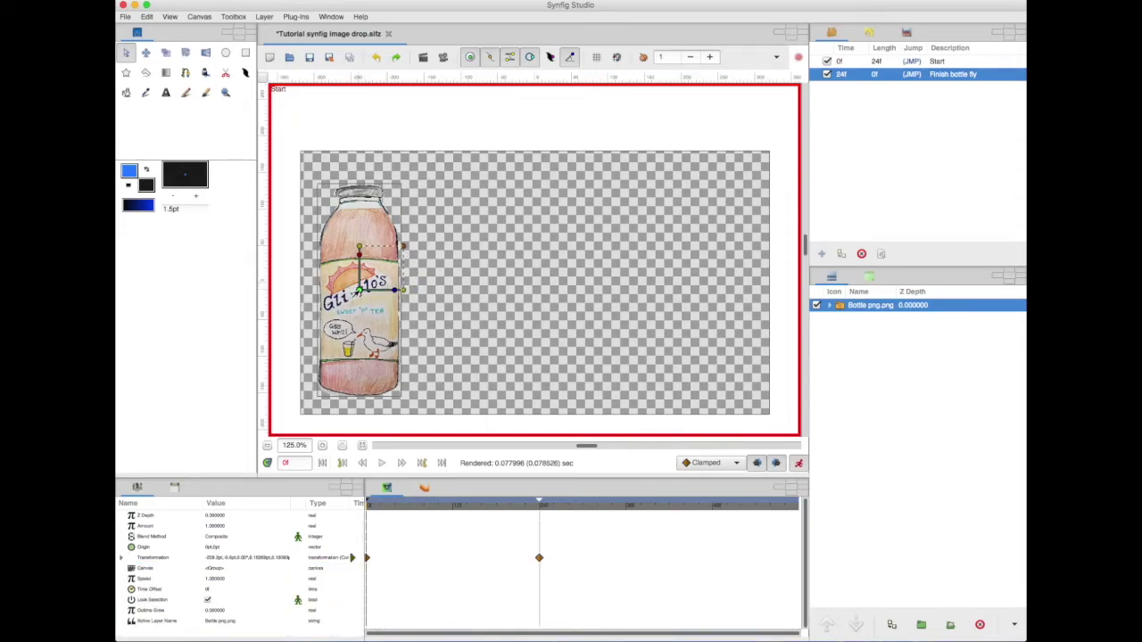
left_click_drag(358, 292, 359, 288)
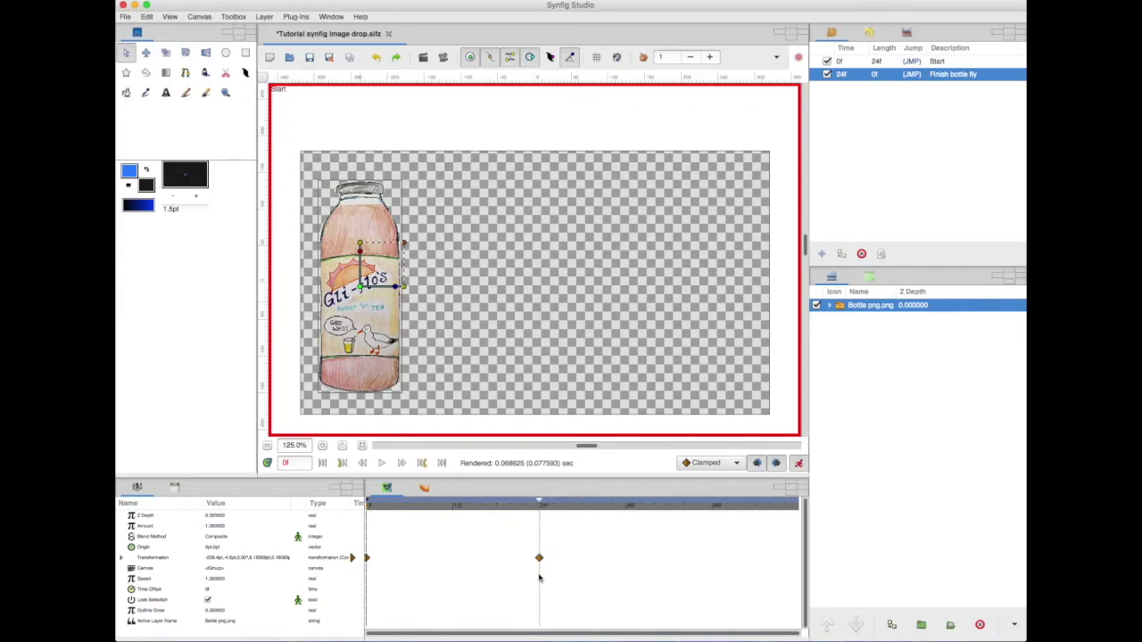
left_click(540, 507)
At the Finish bottle fly keyframe, drag the bottle to the canvas's right edge.
left_click_drag(540, 508, 377, 522)
left_click(370, 520)
left_click(364, 519)
left_click_drag(359, 519, 535, 515)
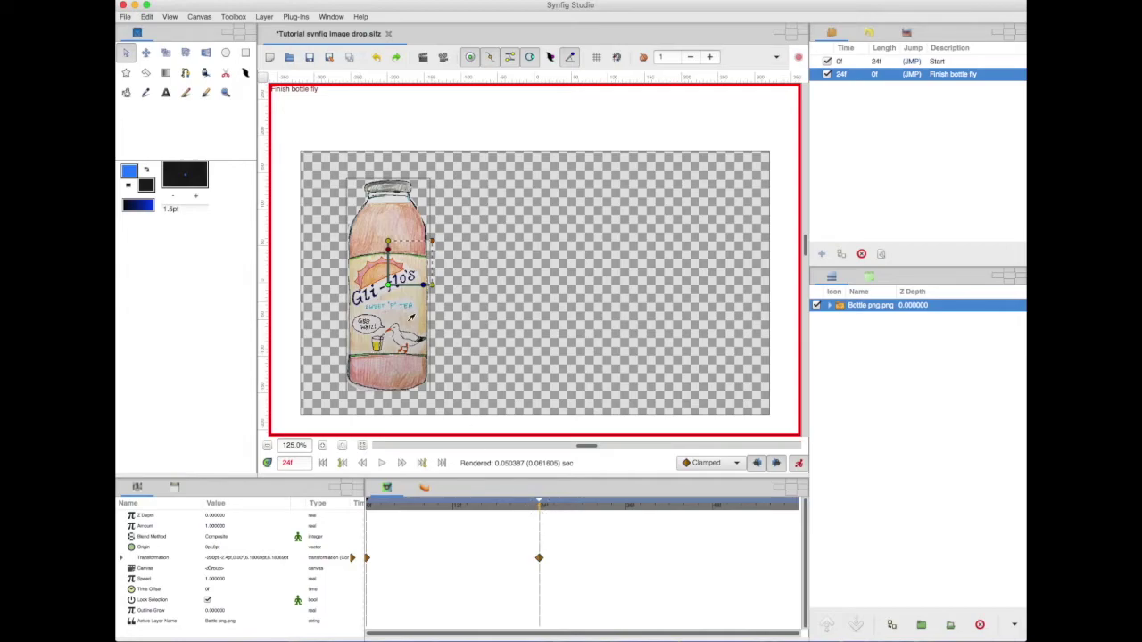
left_click_drag(387, 284, 693, 295)
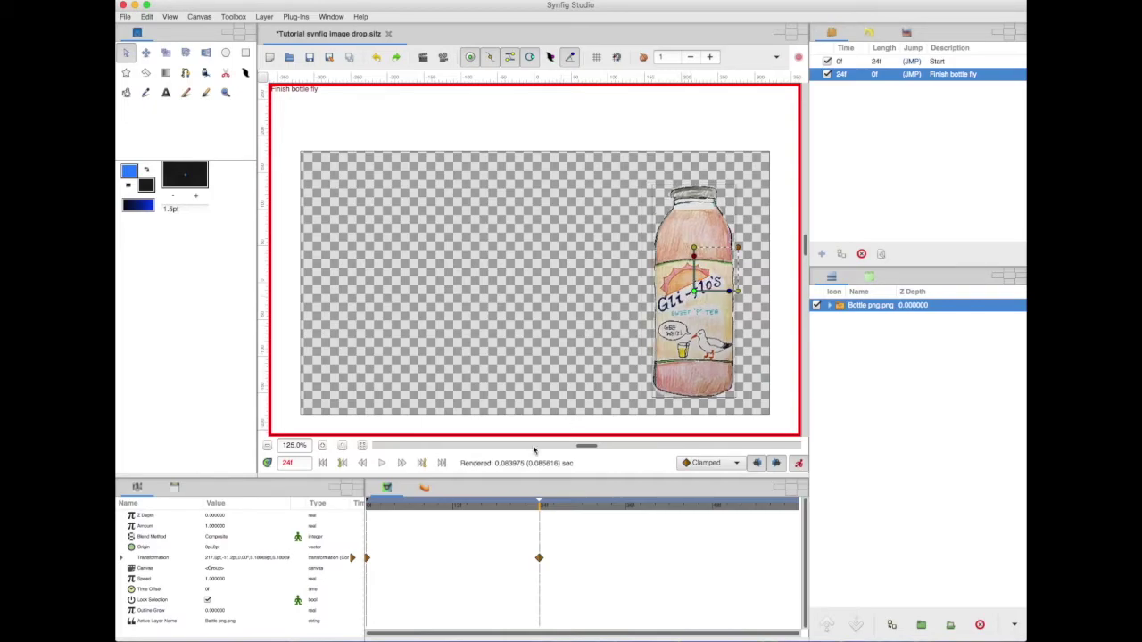
Save the animation, play back the bottle's left-to-right slide, then rewind to the first frame.
left_click(125, 16)
left_click(148, 80)
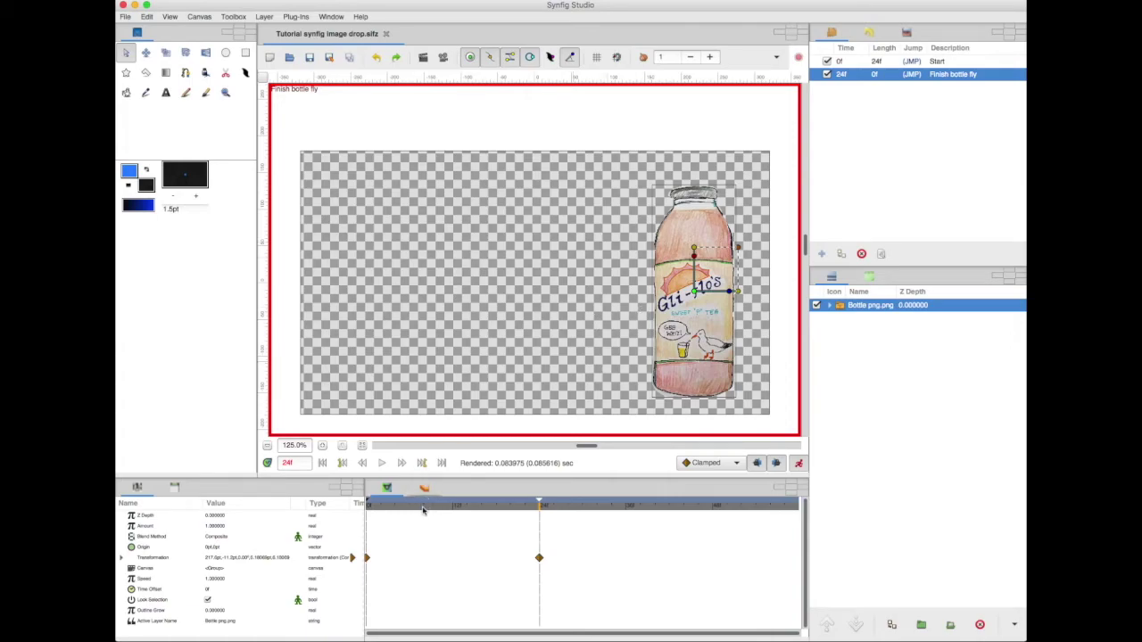
left_click_drag(423, 511, 366, 511)
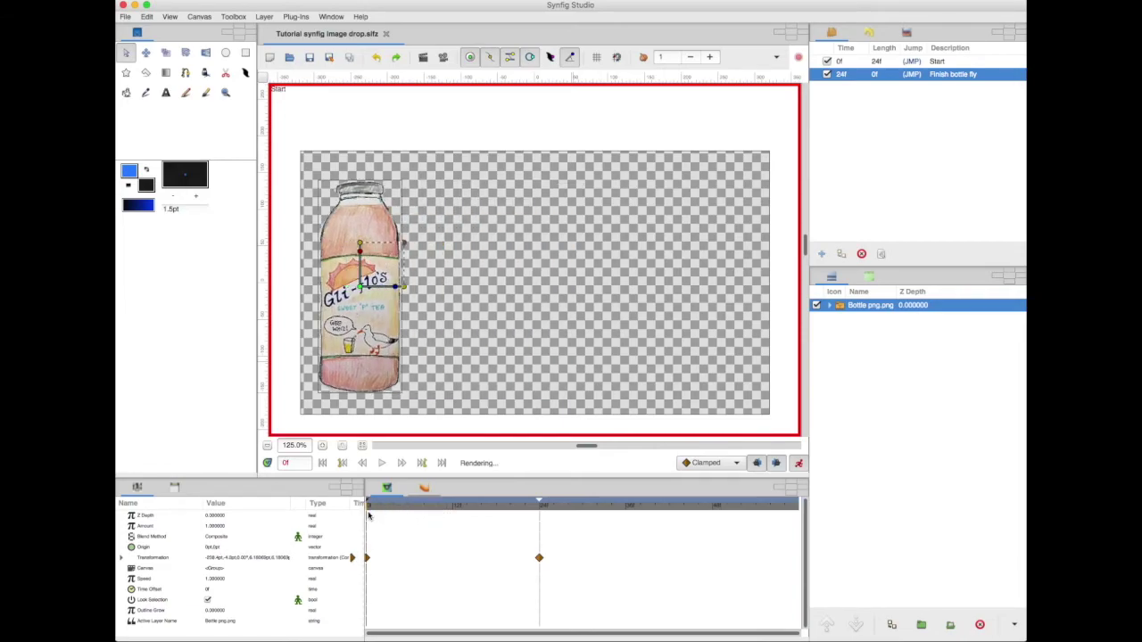
left_click(382, 463)
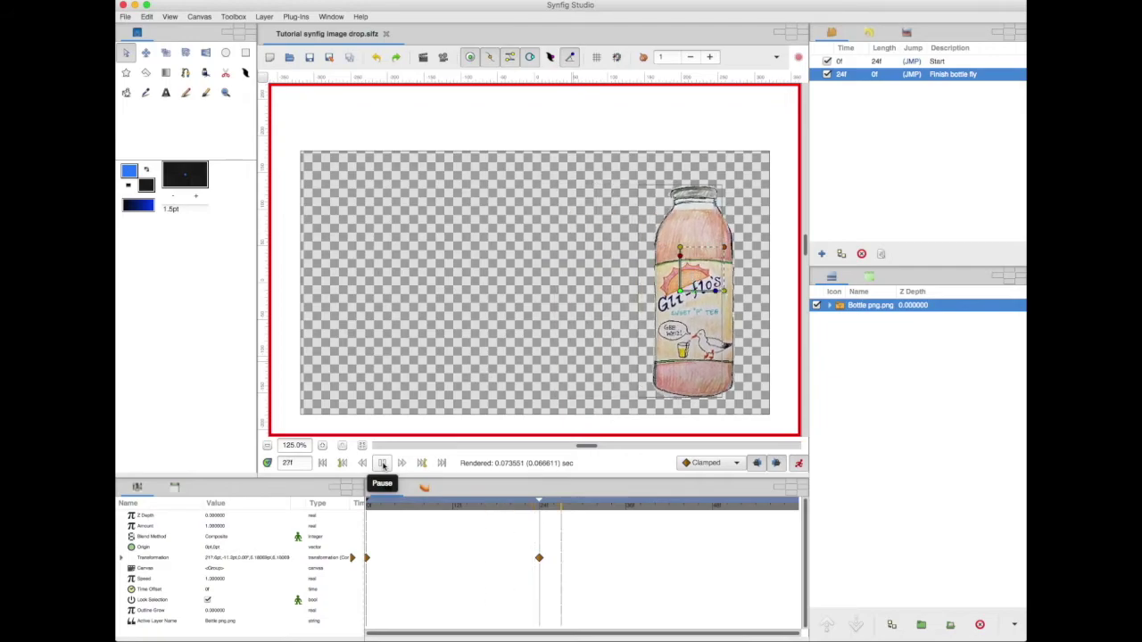
left_click(382, 463)
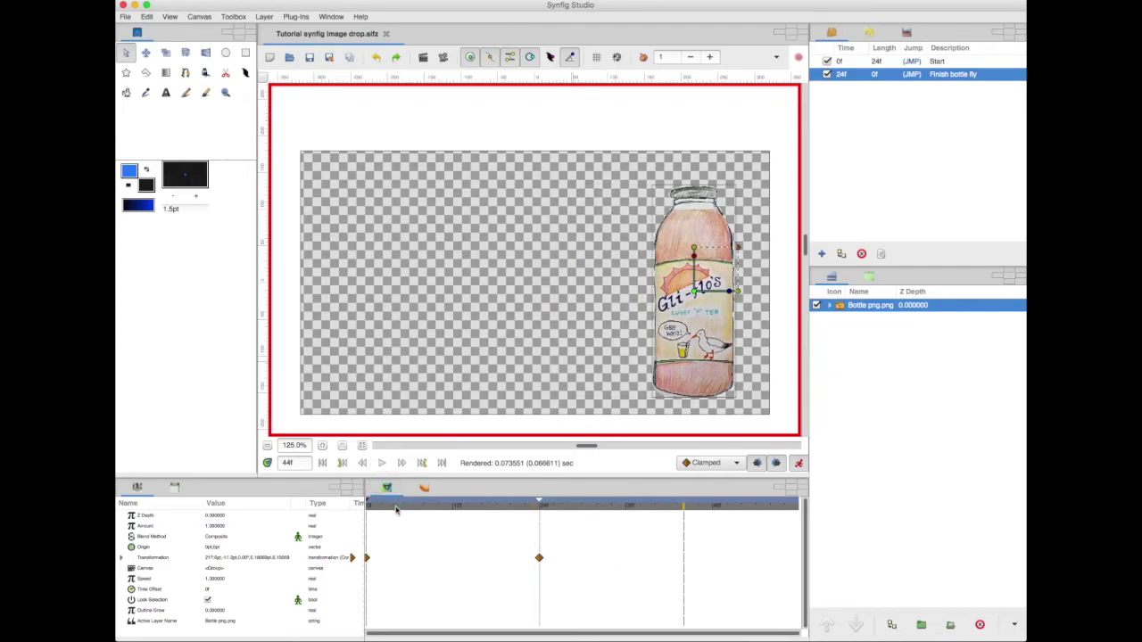
left_click(322, 463)
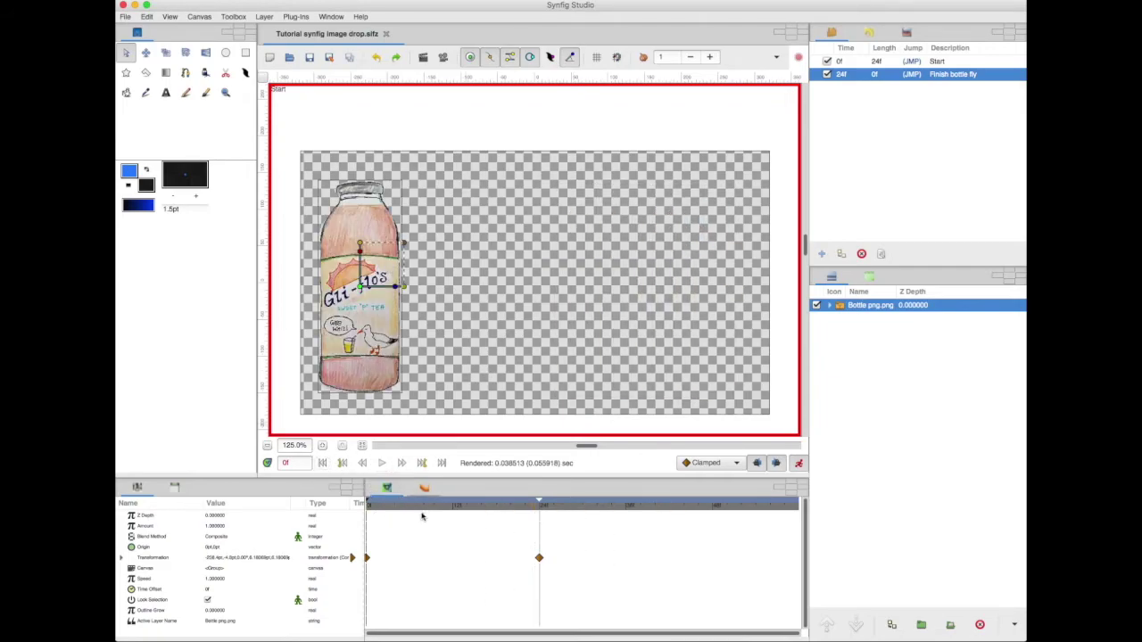
At frame 6, raise the bottle up-left, tilt it about 14.53° counter-clockwise, and slightly rescale it.
left_click_drag(392, 510, 367, 512)
left_click(409, 507)
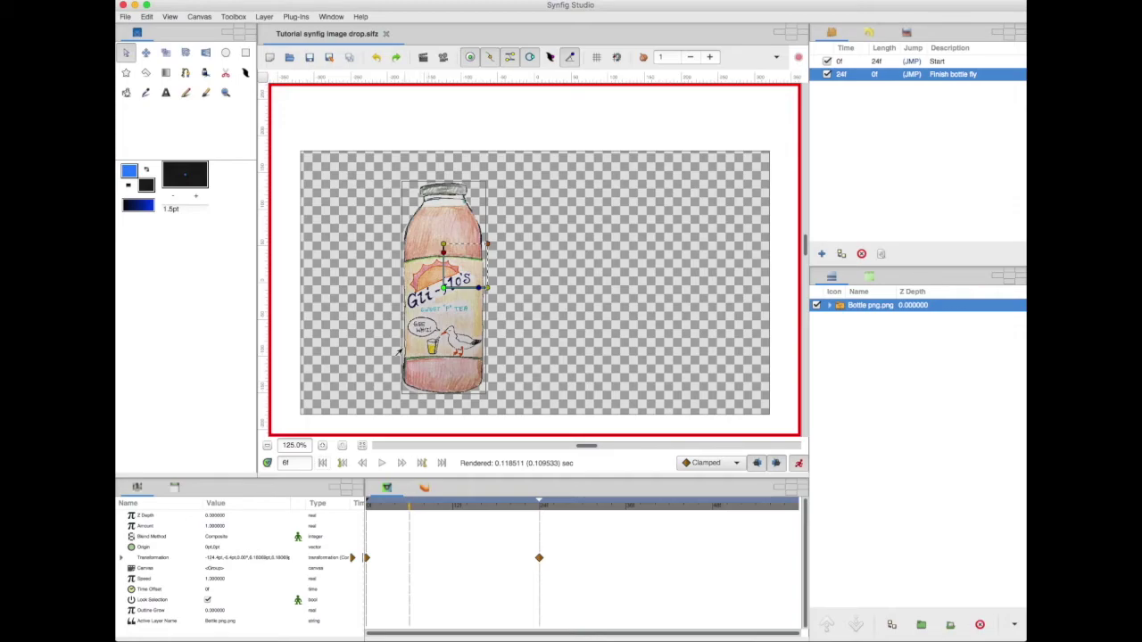
left_click_drag(443, 288, 436, 254)
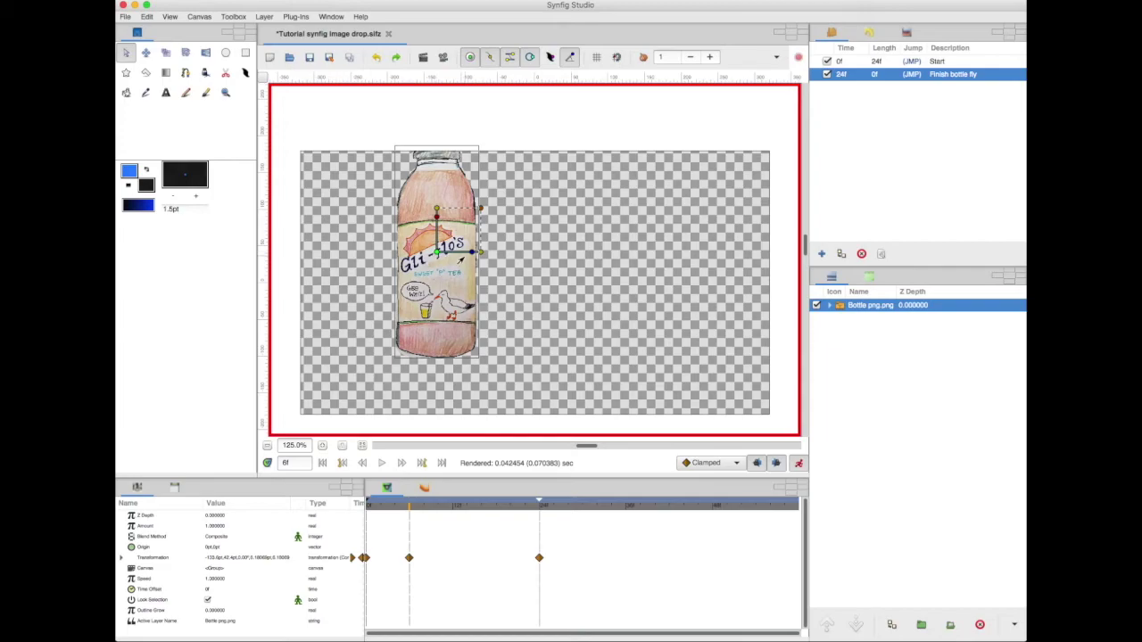
left_click_drag(470, 253, 474, 242)
left_click_drag(466, 200, 462, 208)
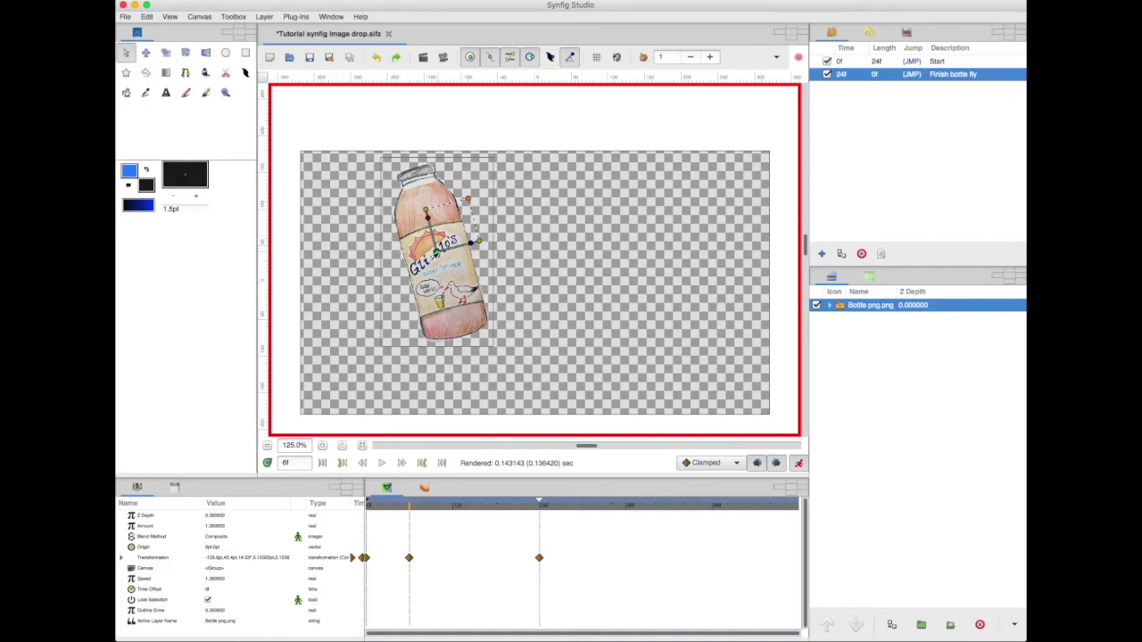
left_click_drag(437, 253, 418, 252)
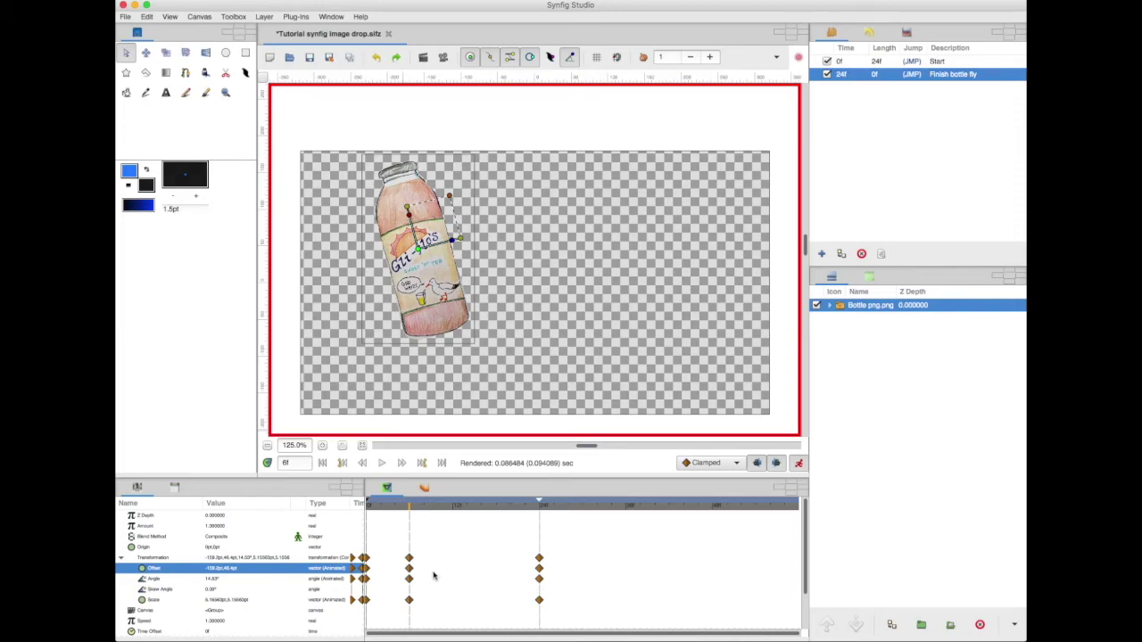
left_click(366, 505)
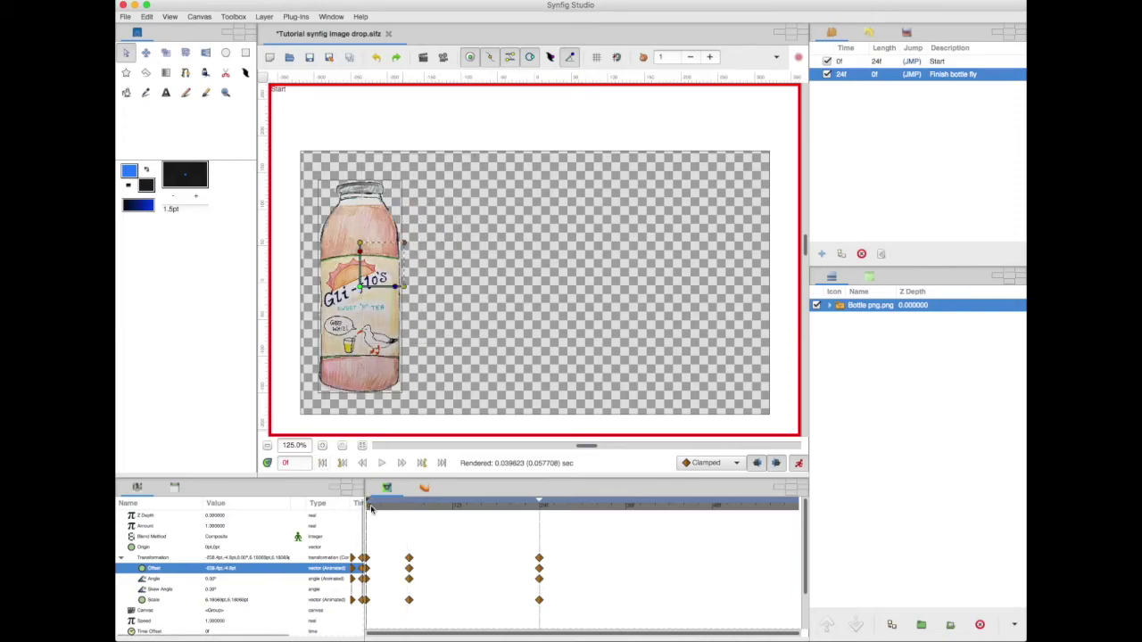
left_click_drag(368, 506, 540, 524)
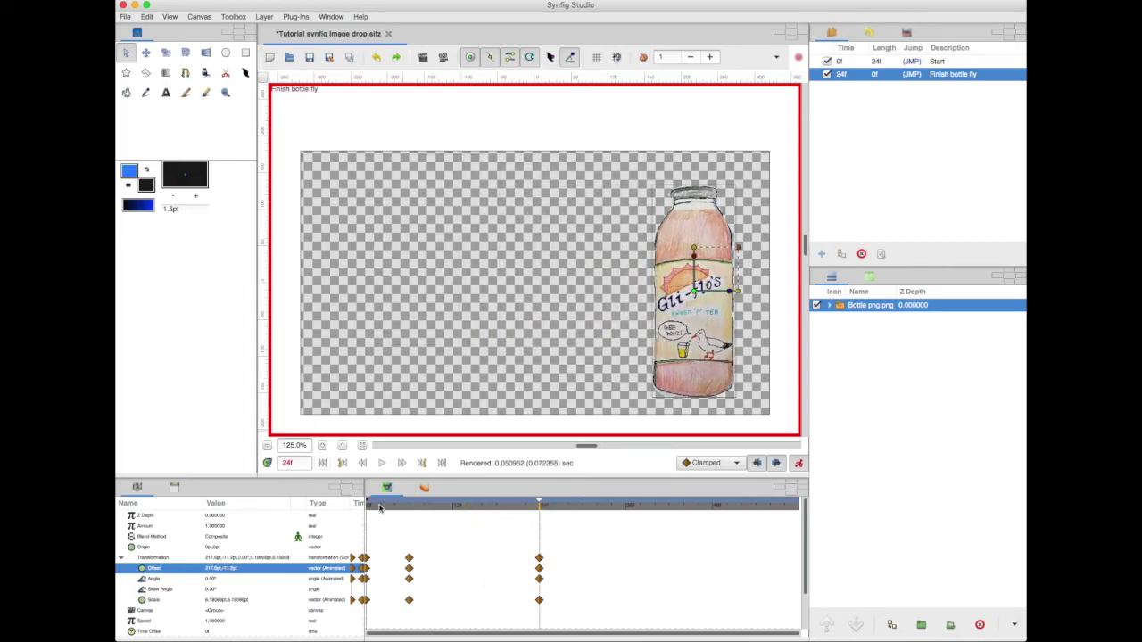
left_click(322, 464)
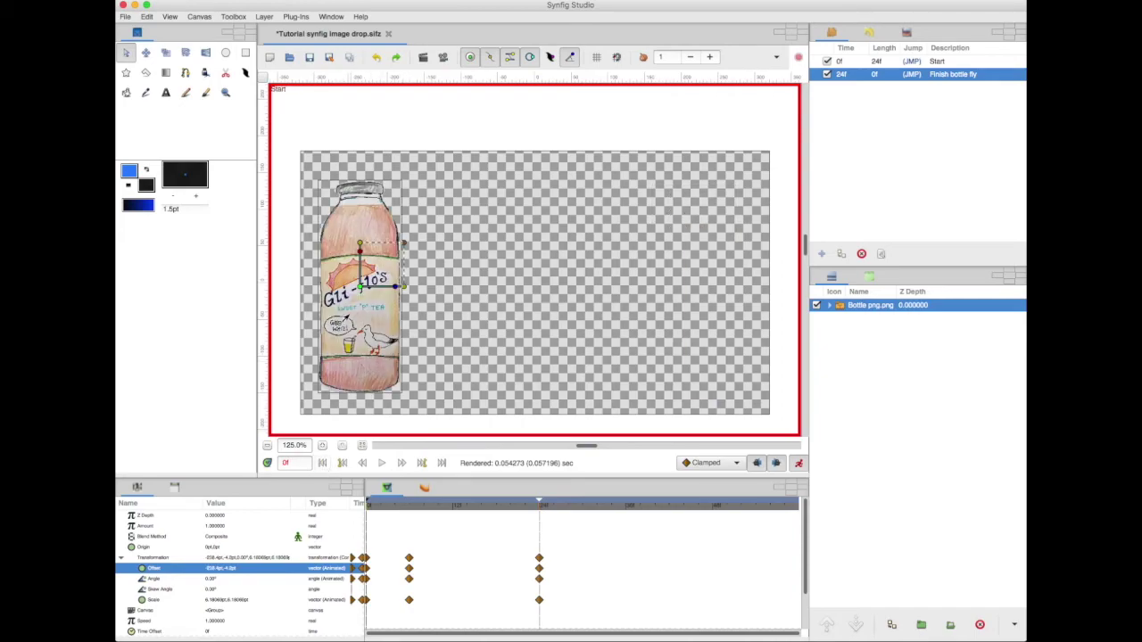
left_click(125, 16)
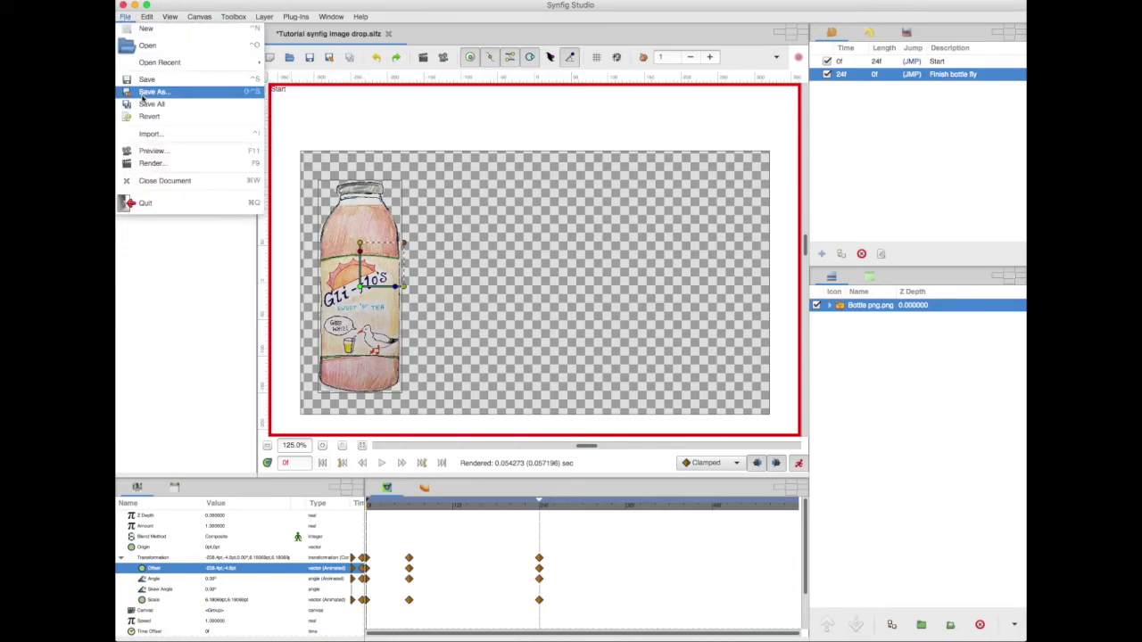
left_click(126, 17)
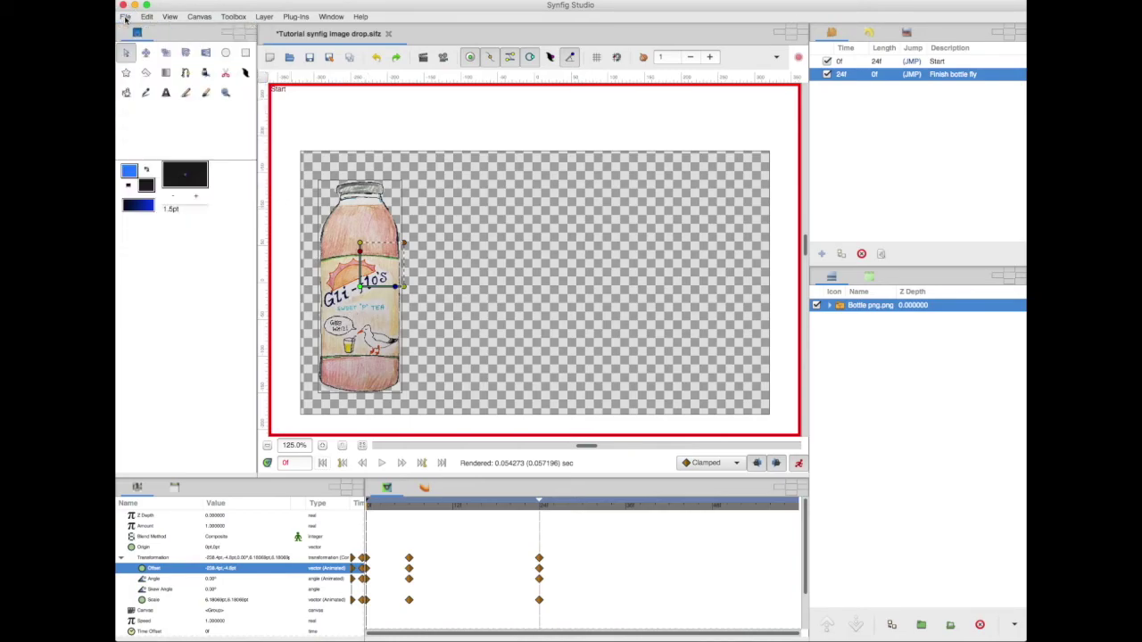
left_click(798, 463)
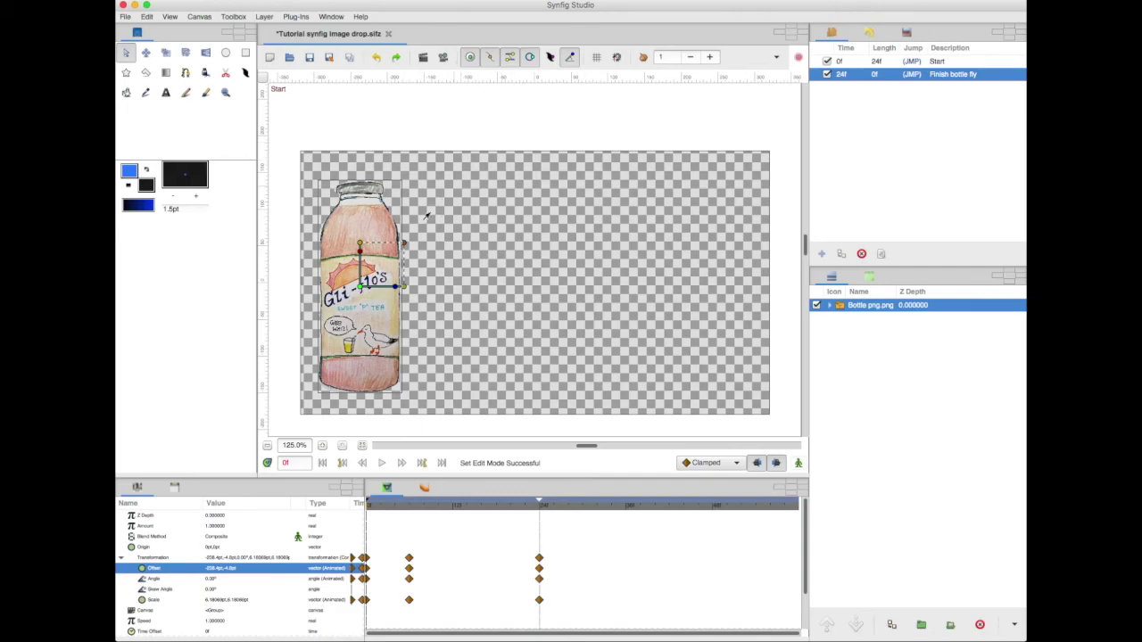
left_click(404, 243)
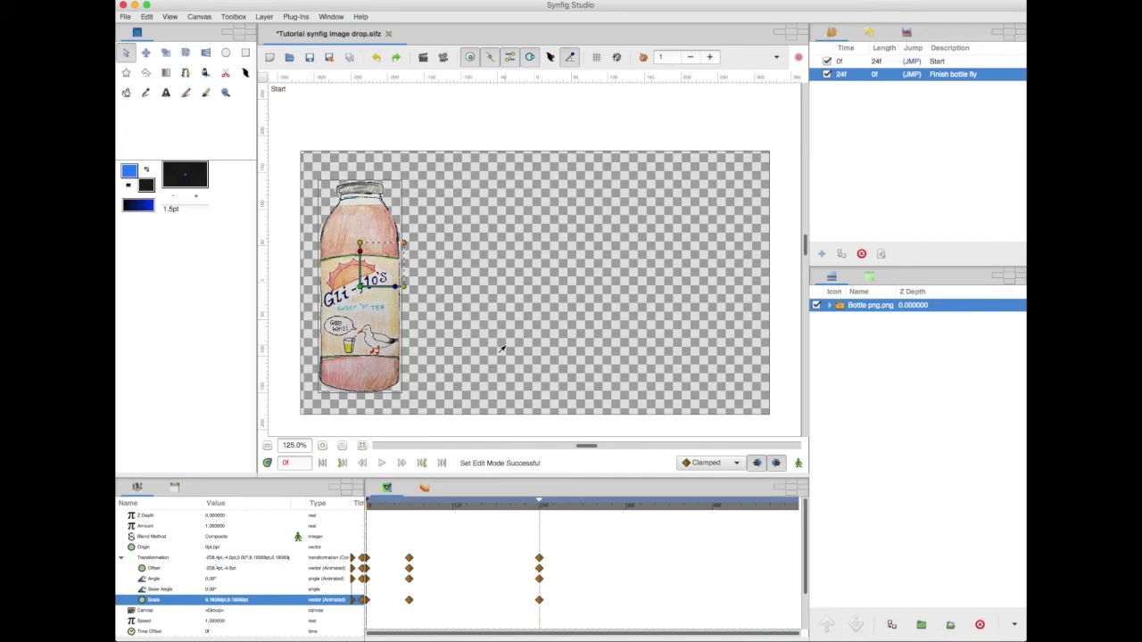
left_click(401, 285)
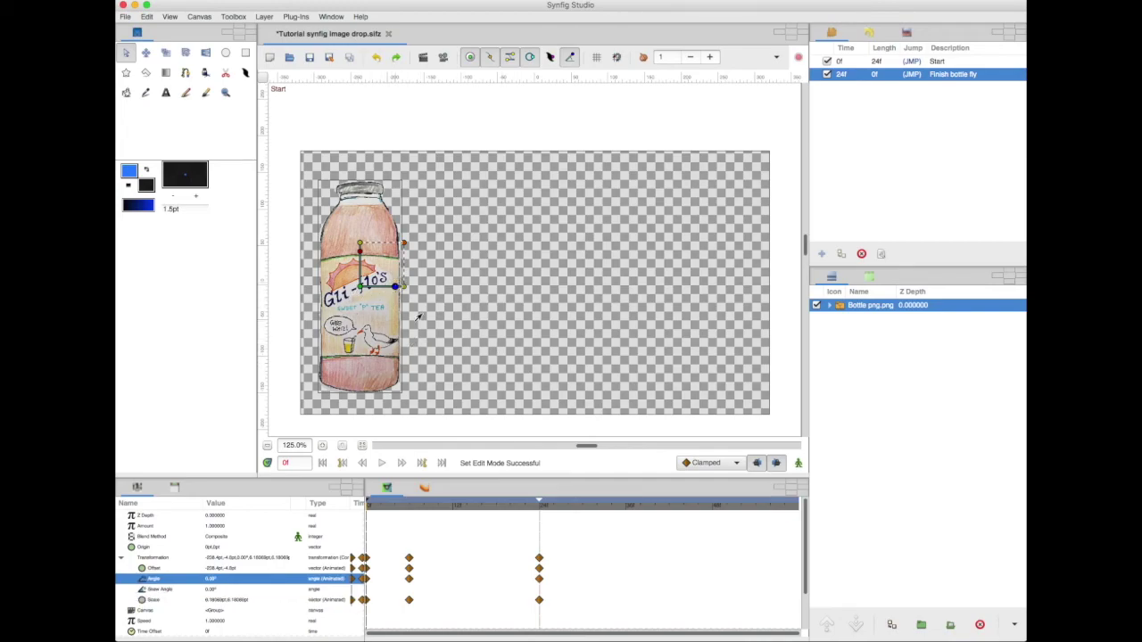
left_click(798, 464)
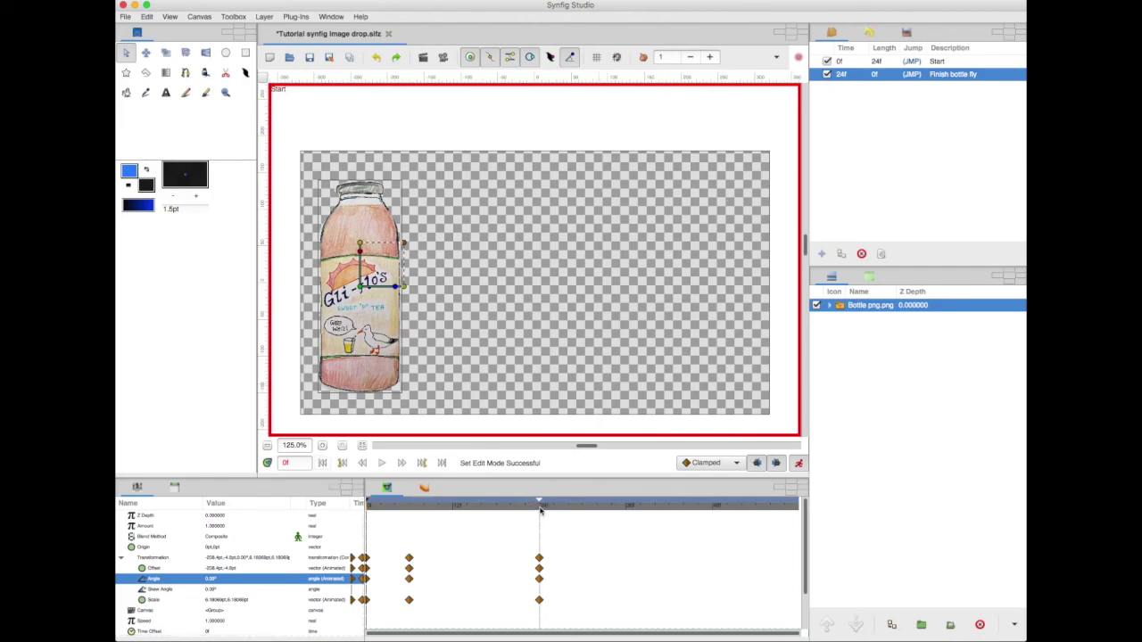
left_click(539, 505)
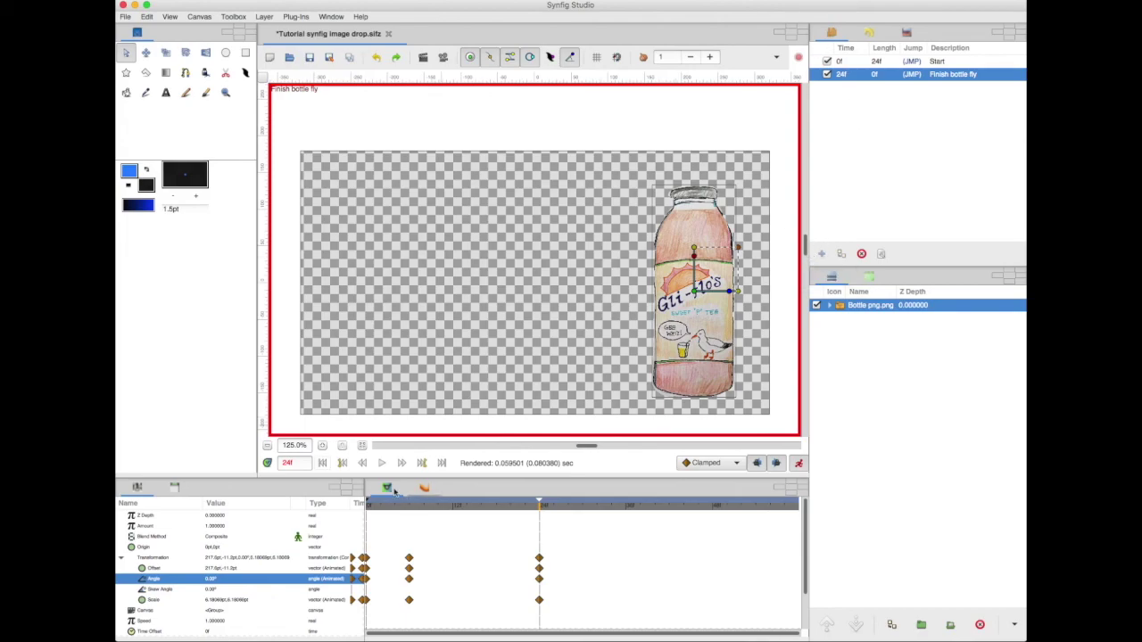
left_click(323, 464)
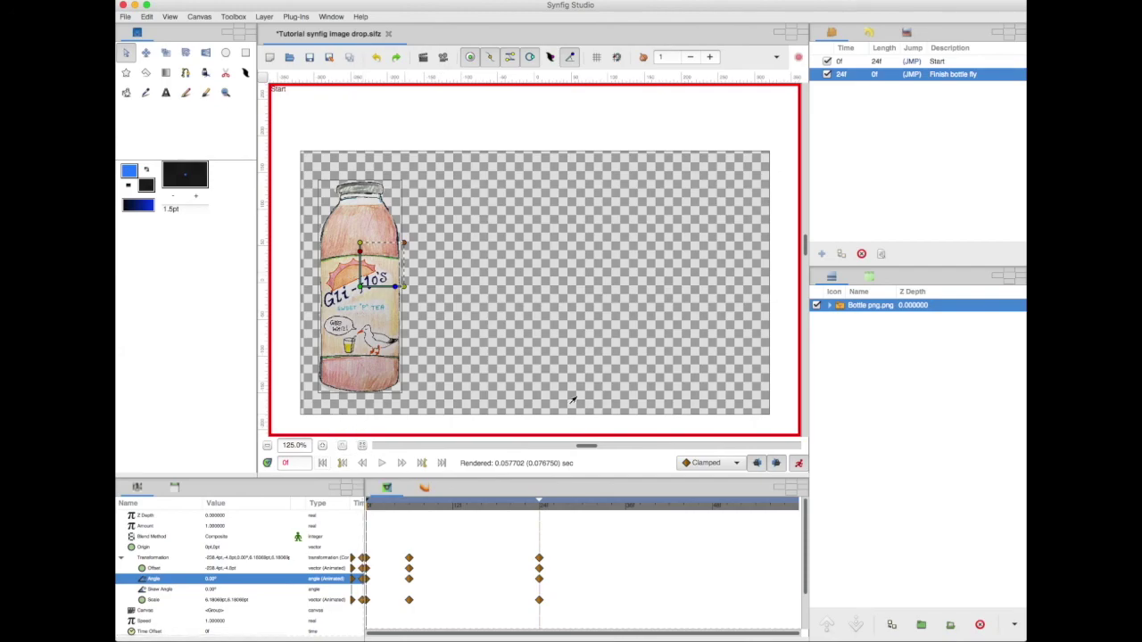
left_click(540, 509)
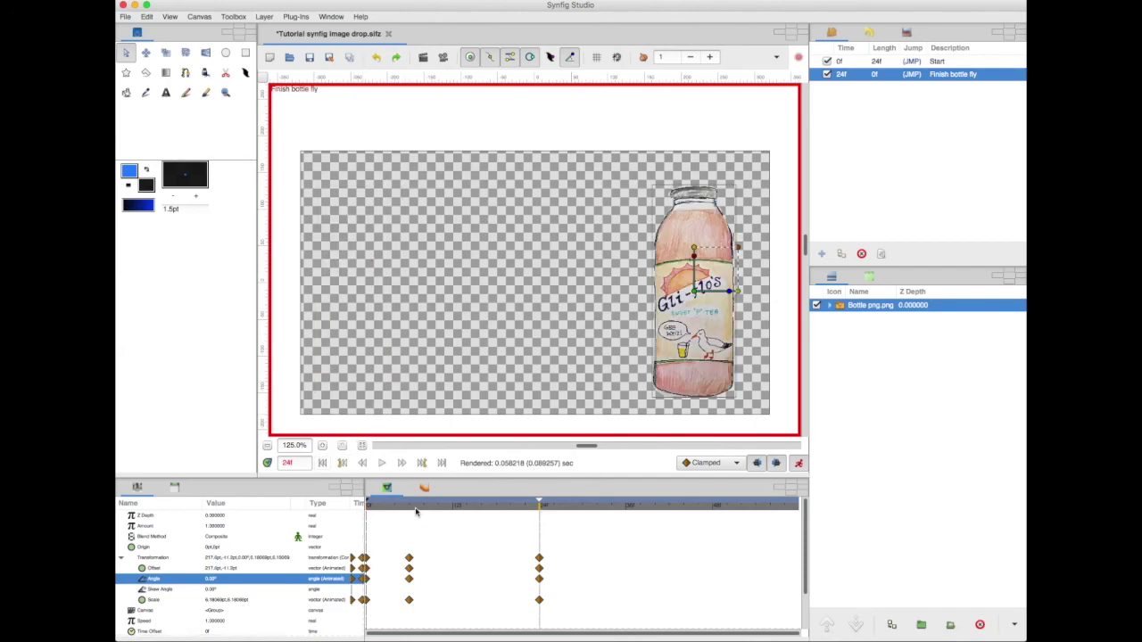
left_click(408, 508)
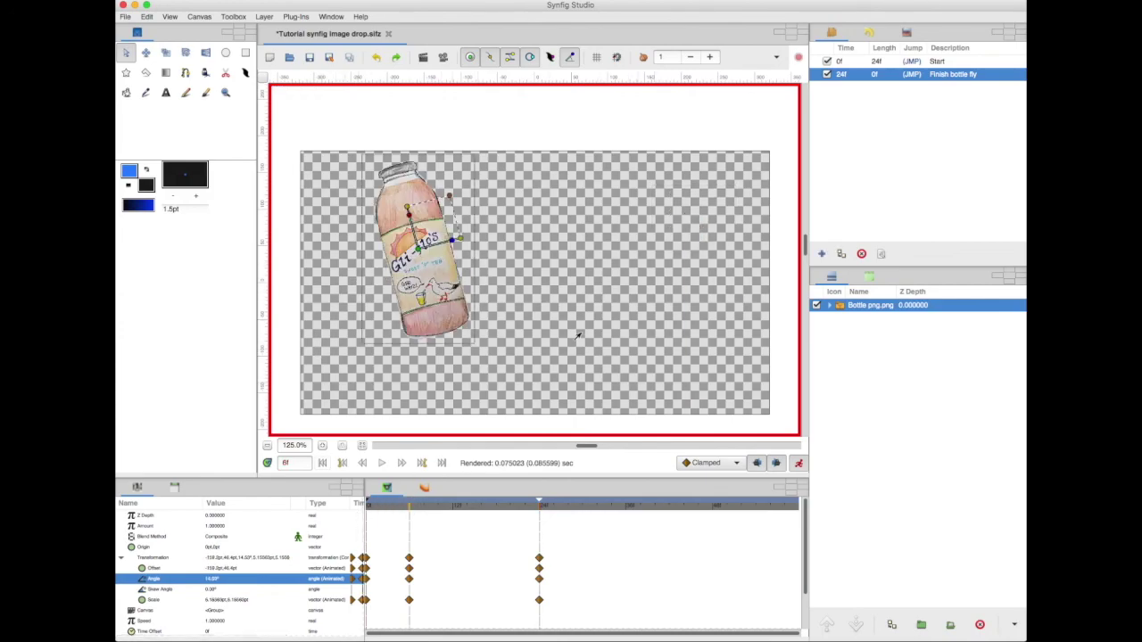
left_click_drag(366, 504, 536, 519)
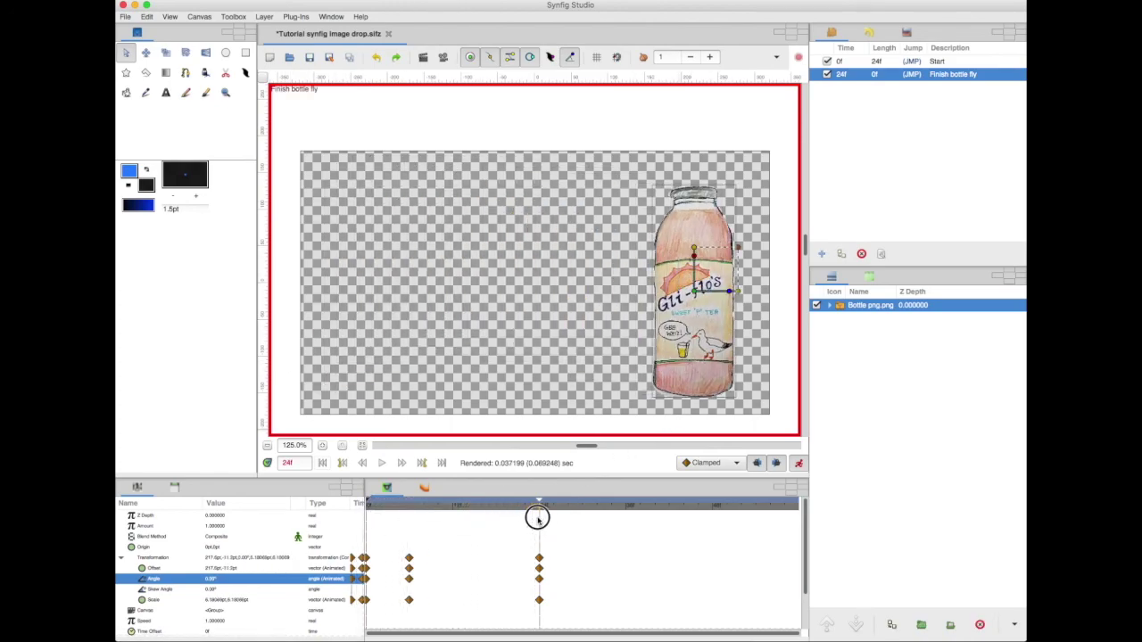